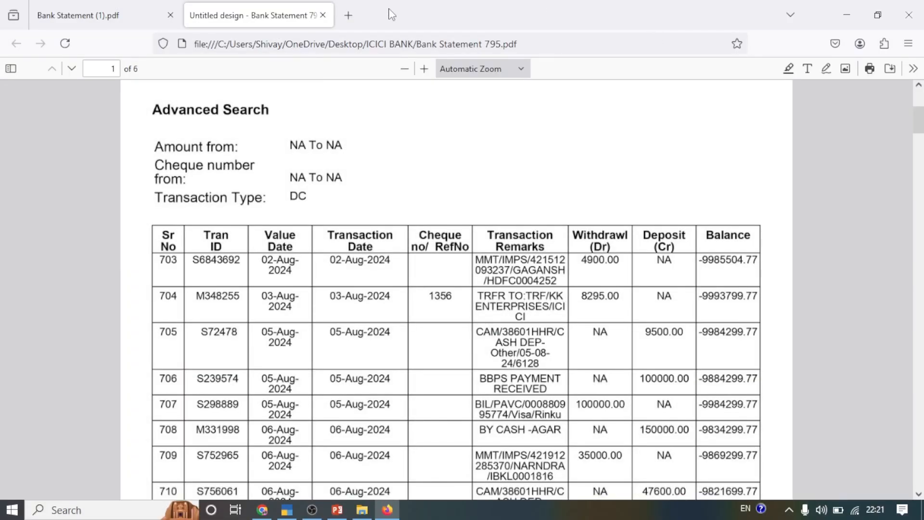
View Bank Statement (1).pdf and sign in to the Repotic website with the already filled-in account details
click(98, 6)
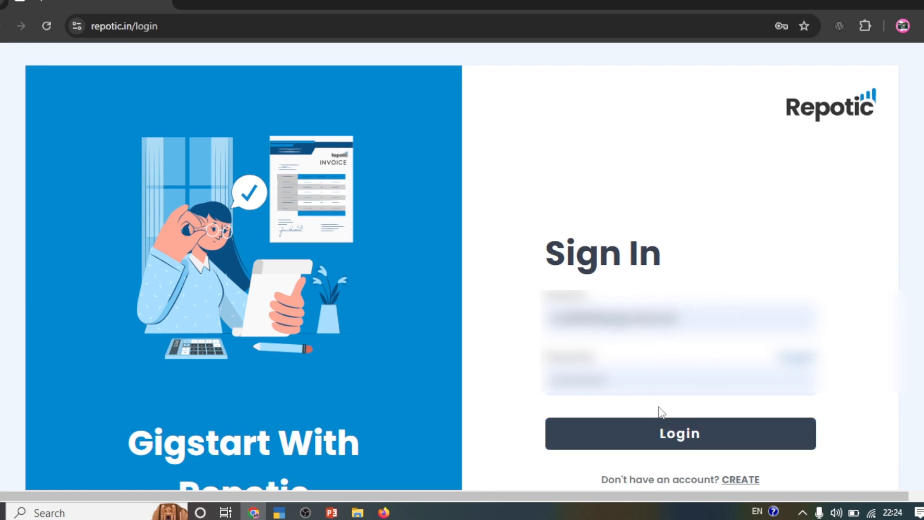
click(697, 429)
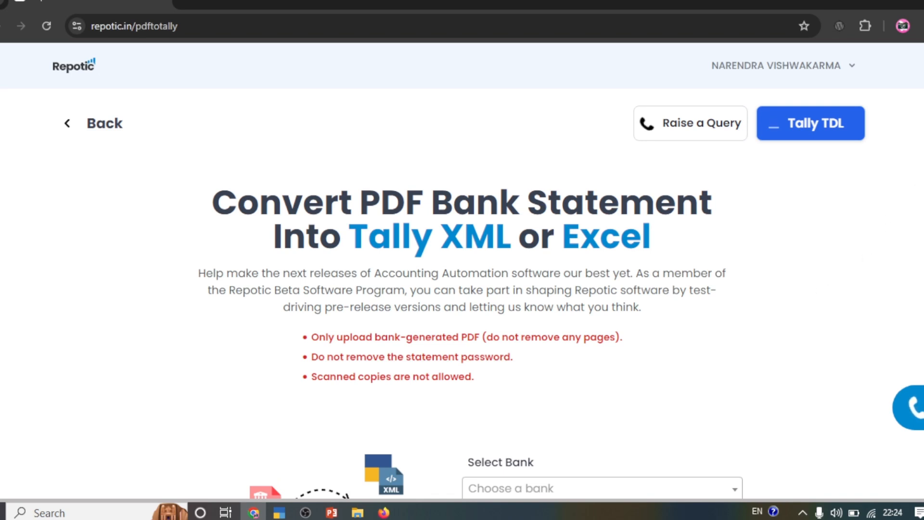
Choose ICICI Bank Ltd as the bank for the PDF statement conversion
scroll(462, 270, down, 1)
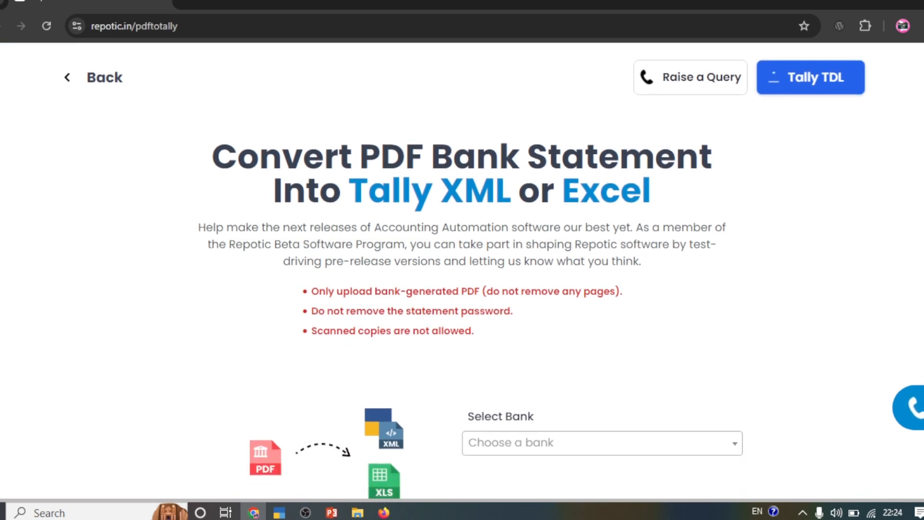
scroll(462, 271, down, 3)
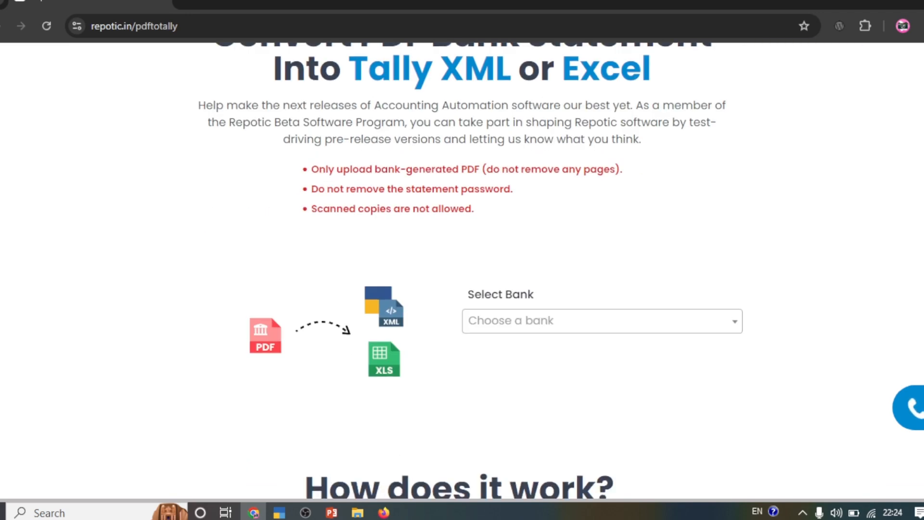
scroll(691, 158, down, 2)
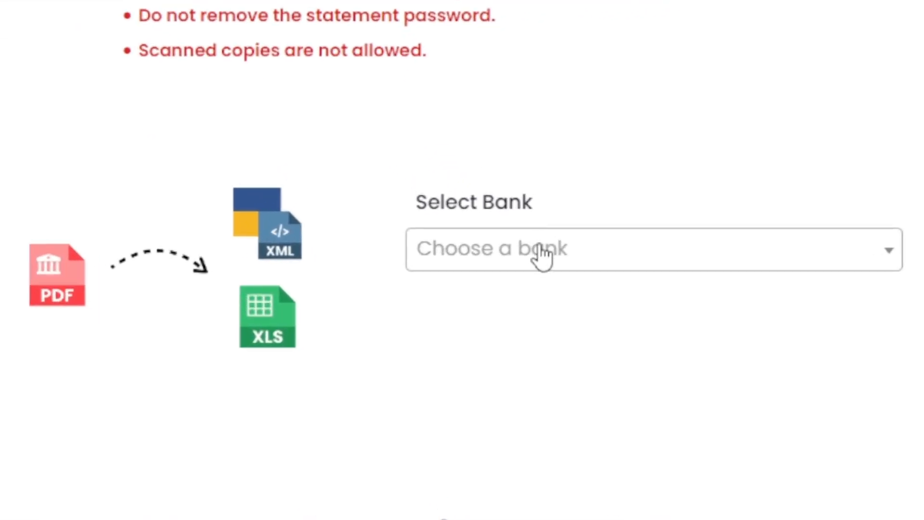
click(538, 255)
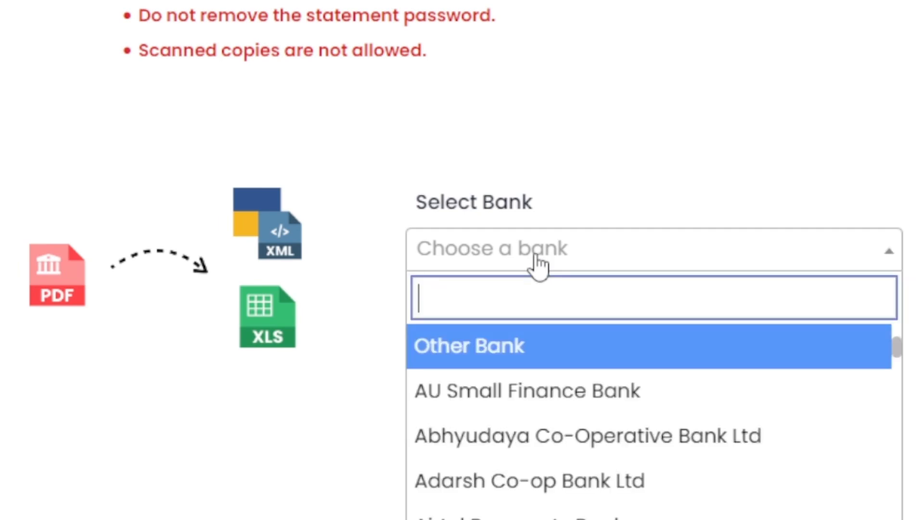
text(icic)
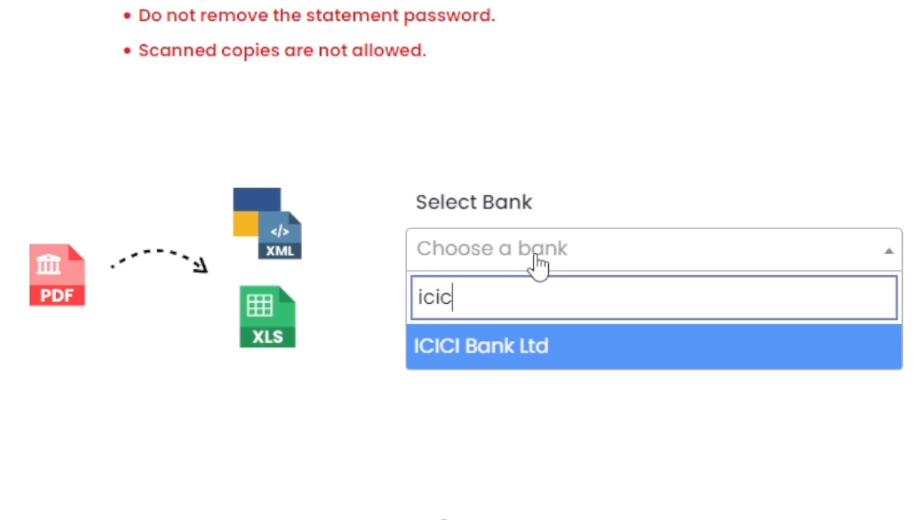
key(Return)
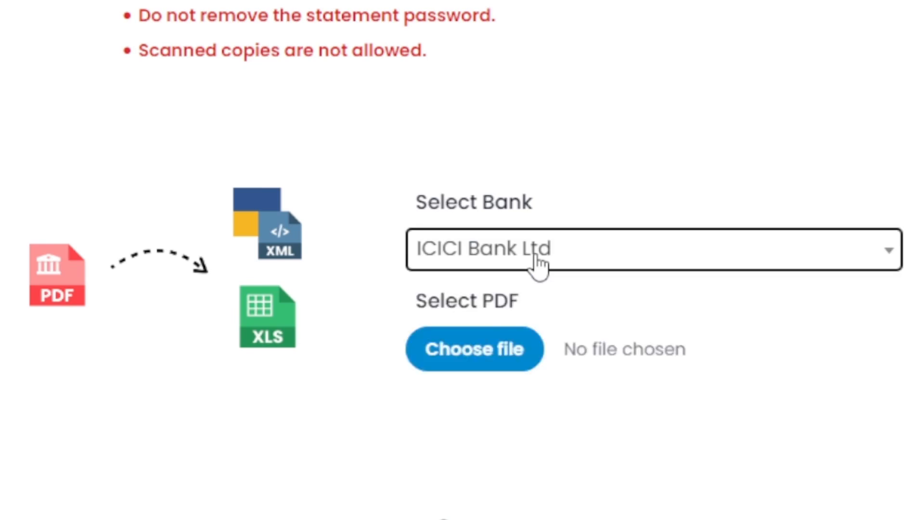
click(536, 258)
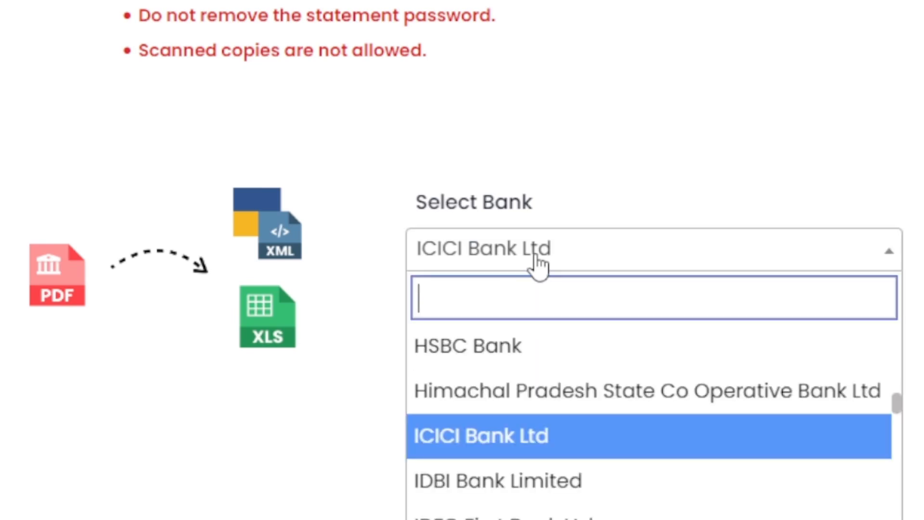
click(206, 328)
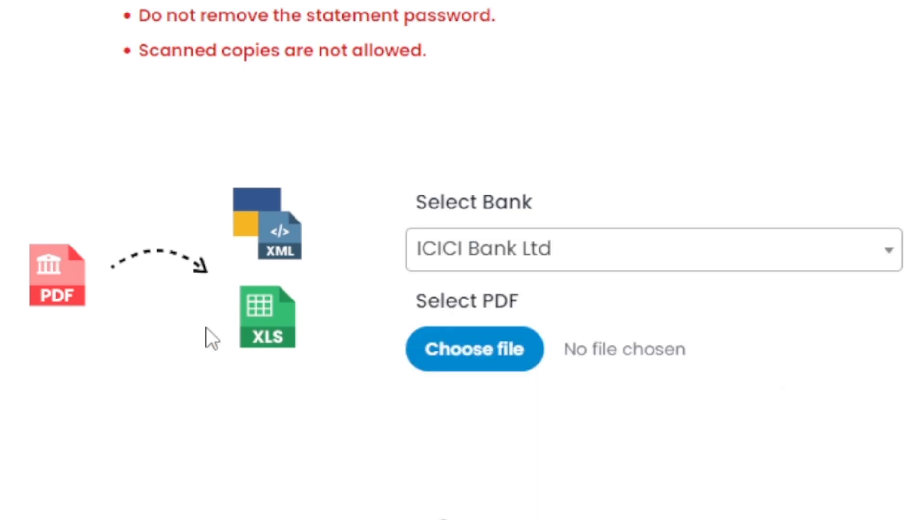
Upload the Bank Statement (1) PDF from the ICICI BANK folder and look through the converted transactions
click(478, 354)
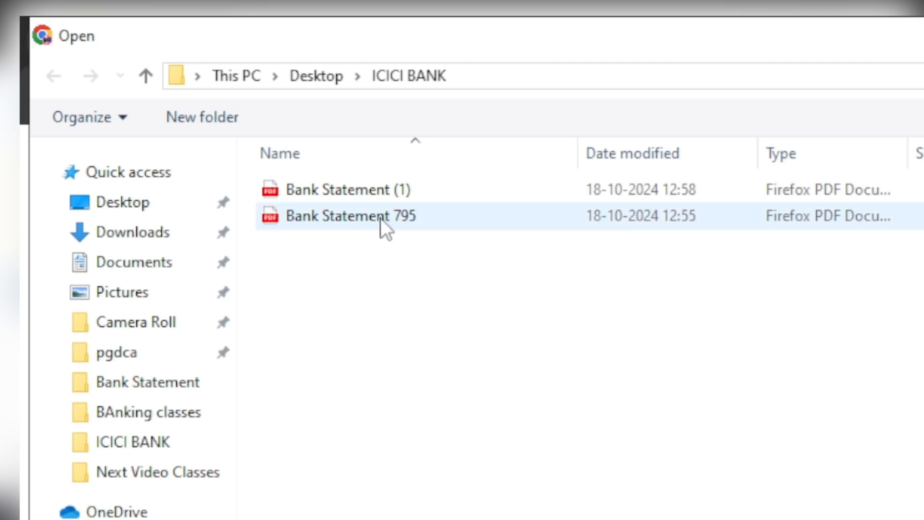
click(368, 188)
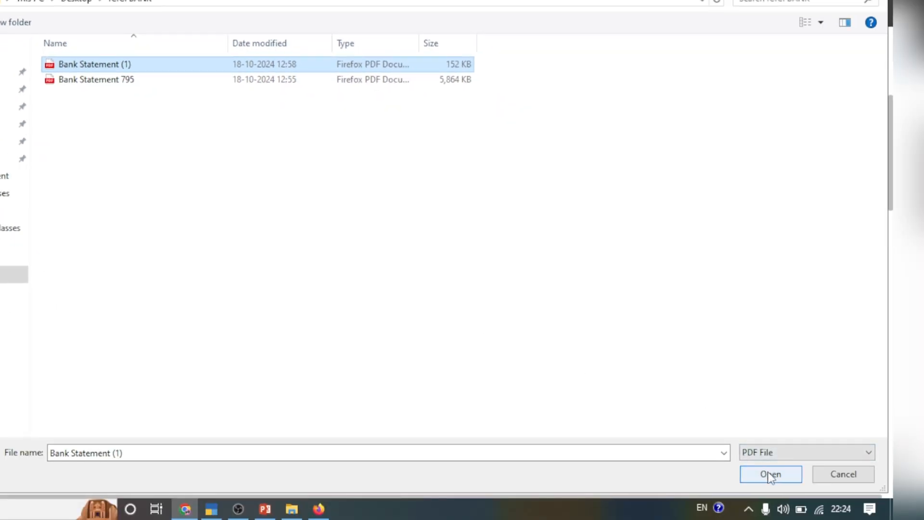
click(770, 474)
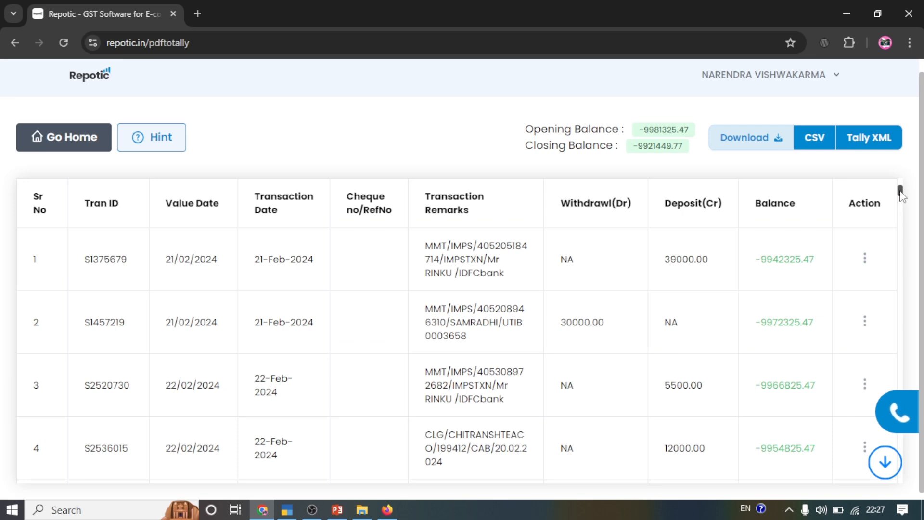
scroll(899, 192, down, 20)
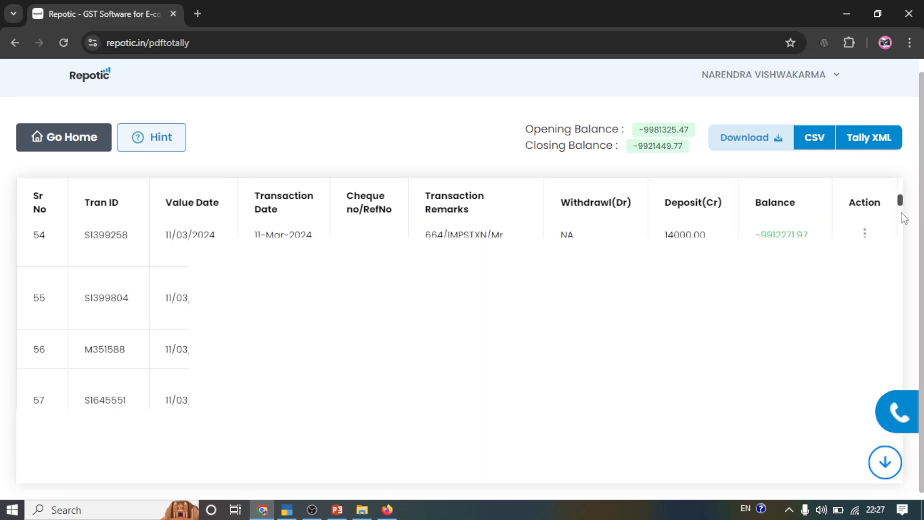
scroll(904, 225, down, 5)
drag(901, 222, 901, 270)
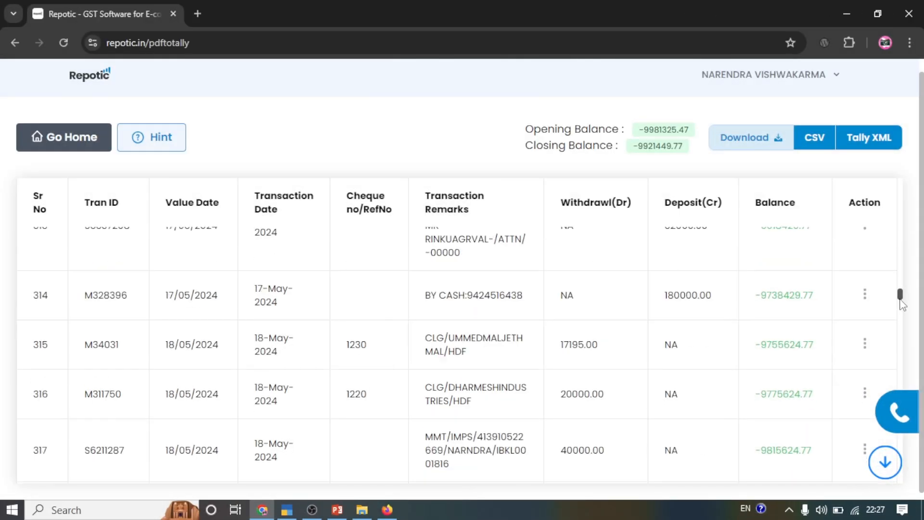
drag(900, 301, 903, 373)
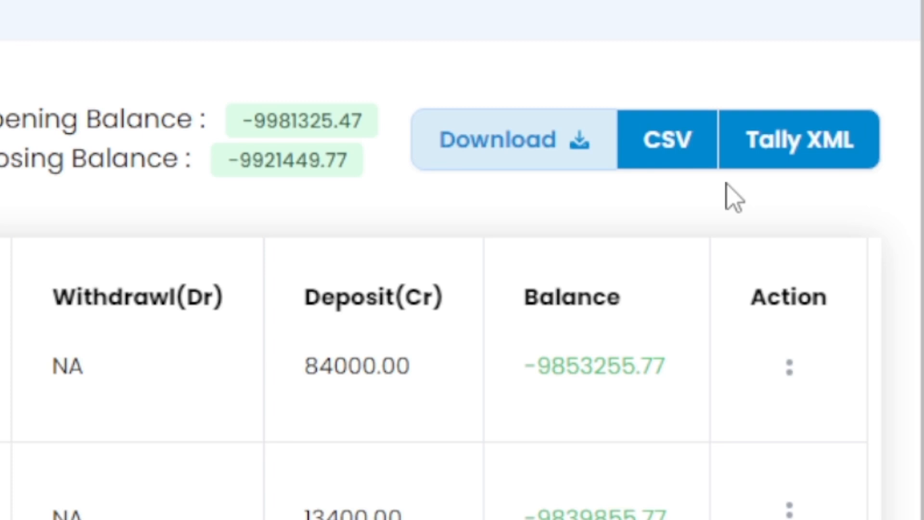
Set up the Tally XML export with bank name ICICI BANK and the date range 01/08/2024 - 21/08/2024
click(807, 162)
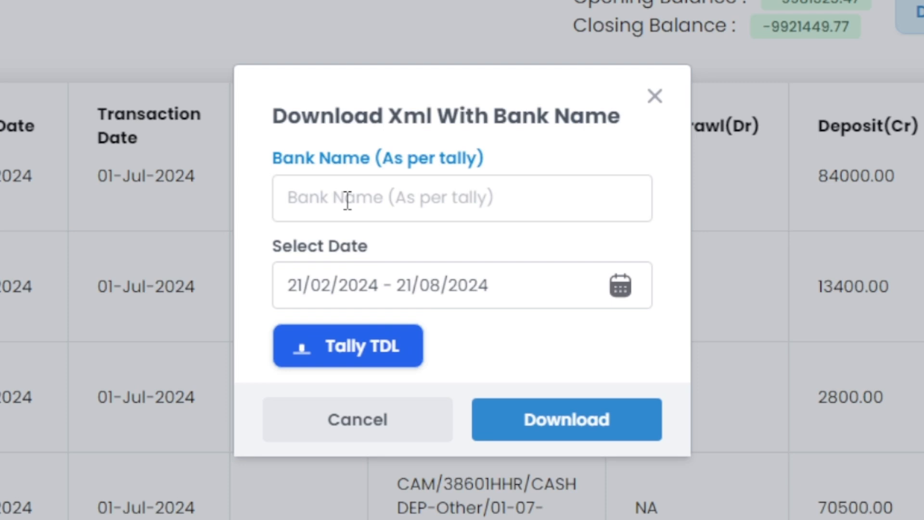
text(ICICI BANK)
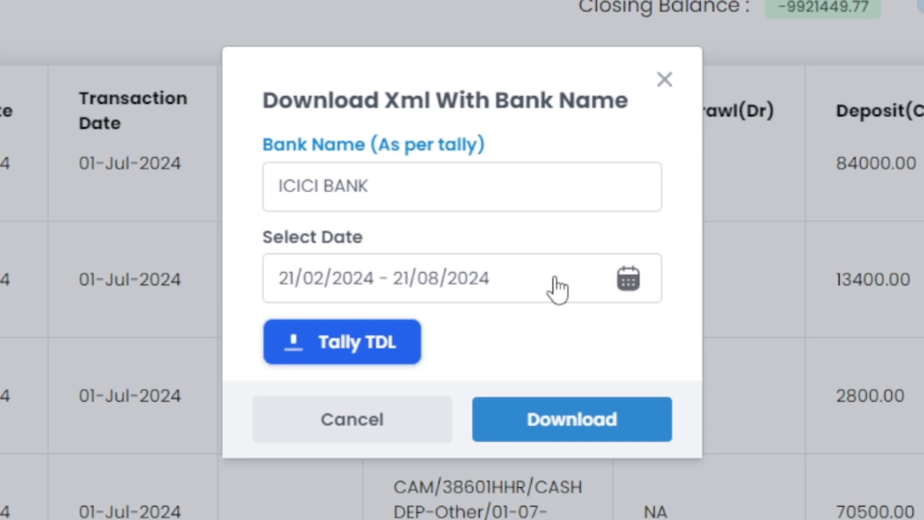
click(589, 289)
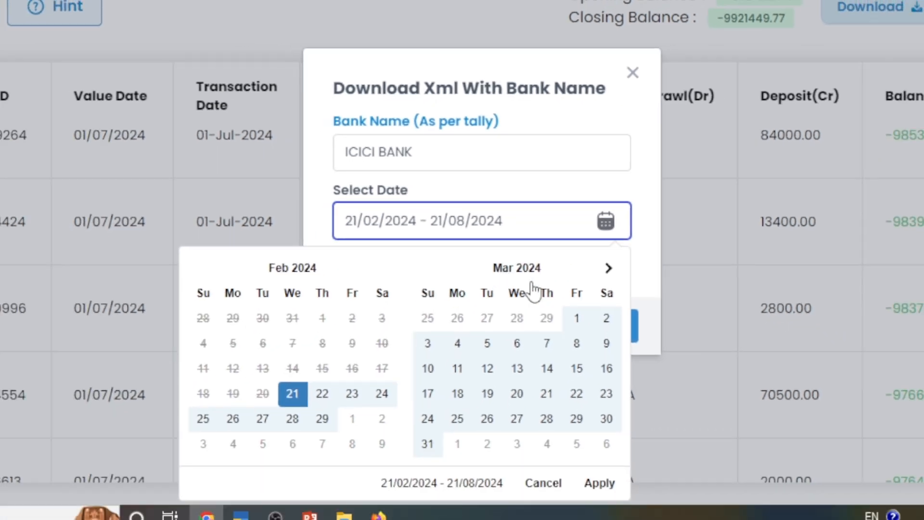
click(609, 270)
click(609, 271)
click(609, 271)
click(609, 271)
click(608, 268)
click(546, 318)
click(517, 393)
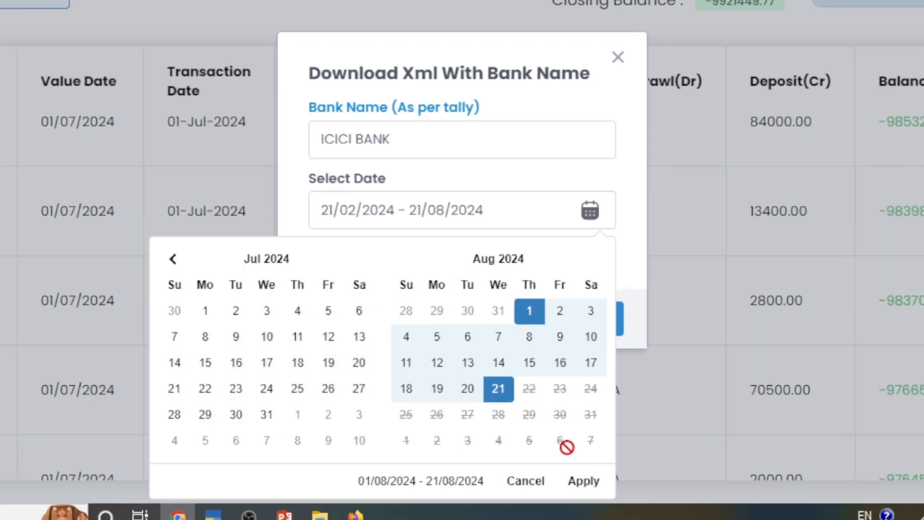
click(583, 481)
click(547, 319)
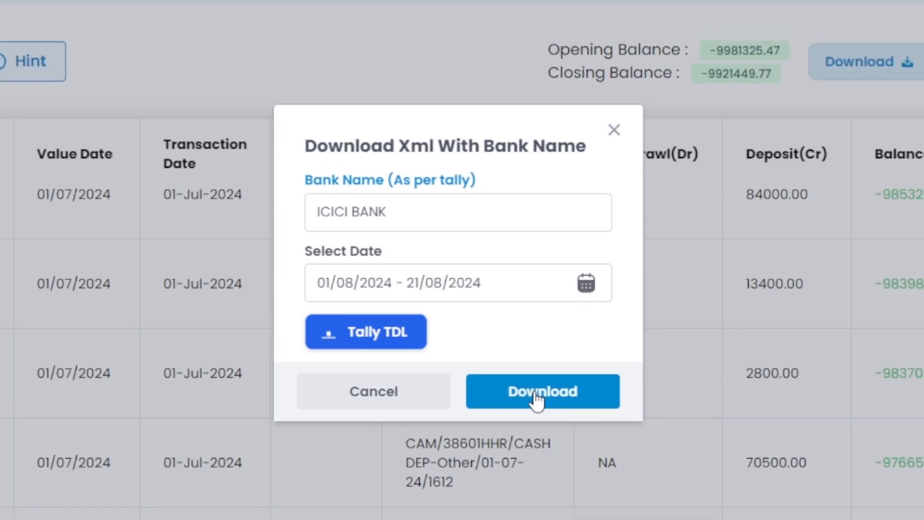
Download the Tally XML file and place it in the ICICI BANK folder in File Explorer
click(534, 392)
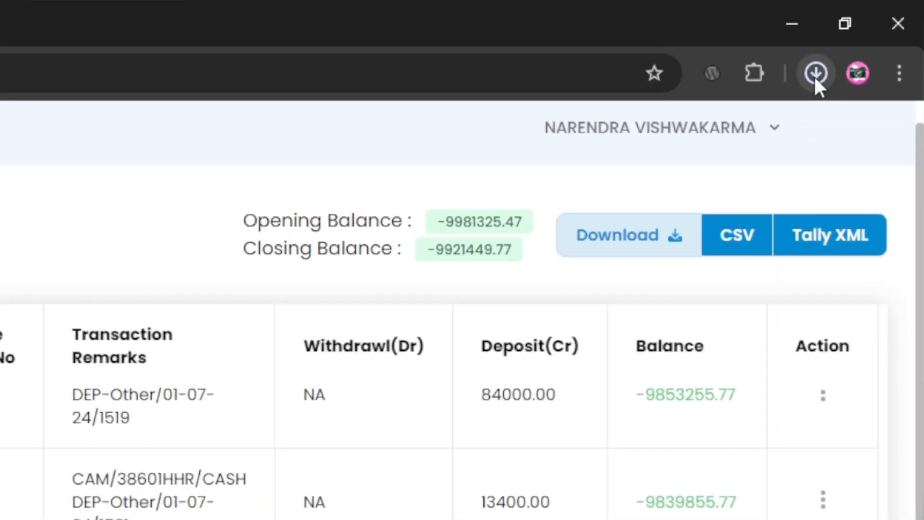
click(814, 76)
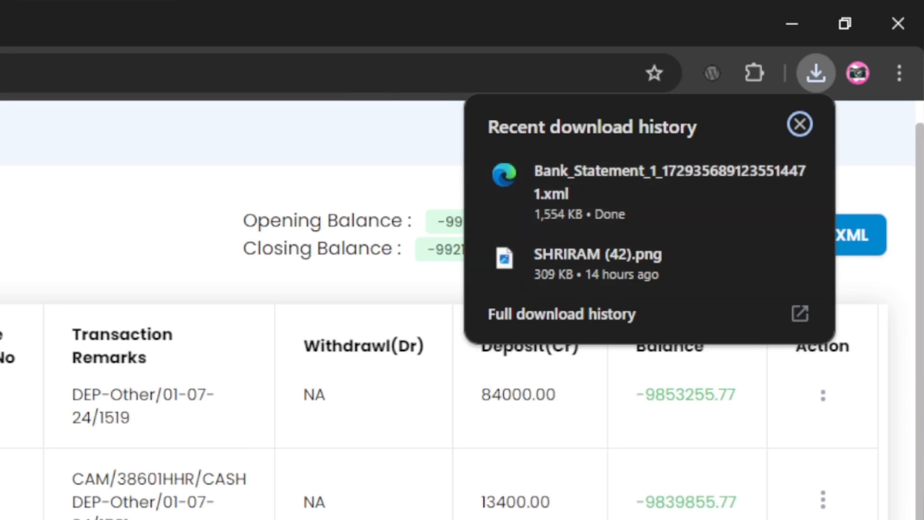
key(alt+Tab)
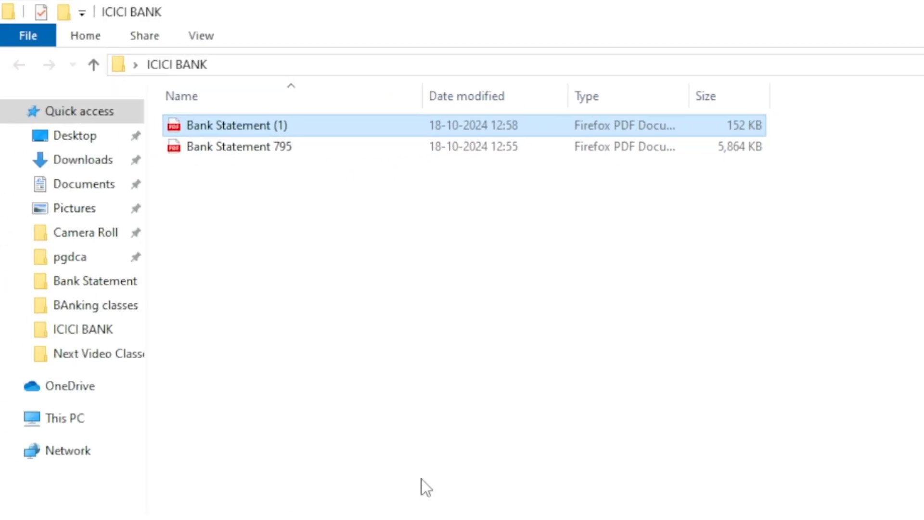
click(65, 169)
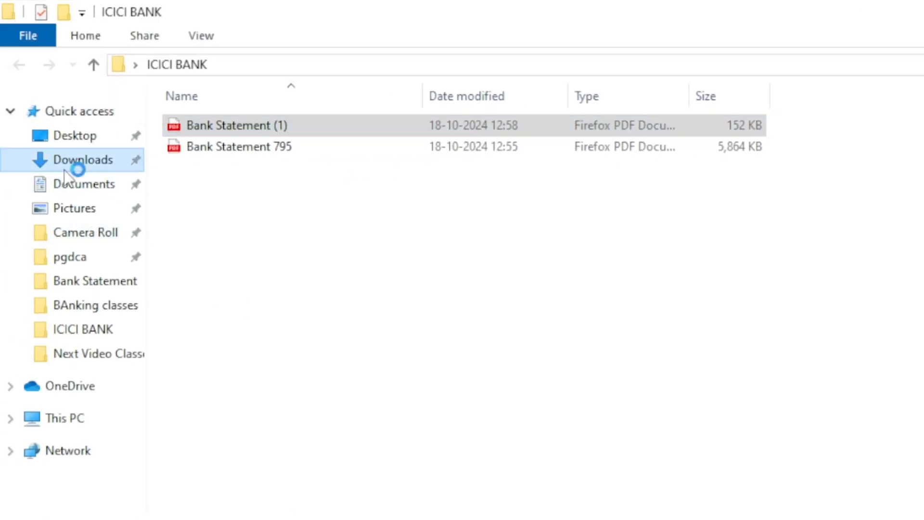
click(213, 157)
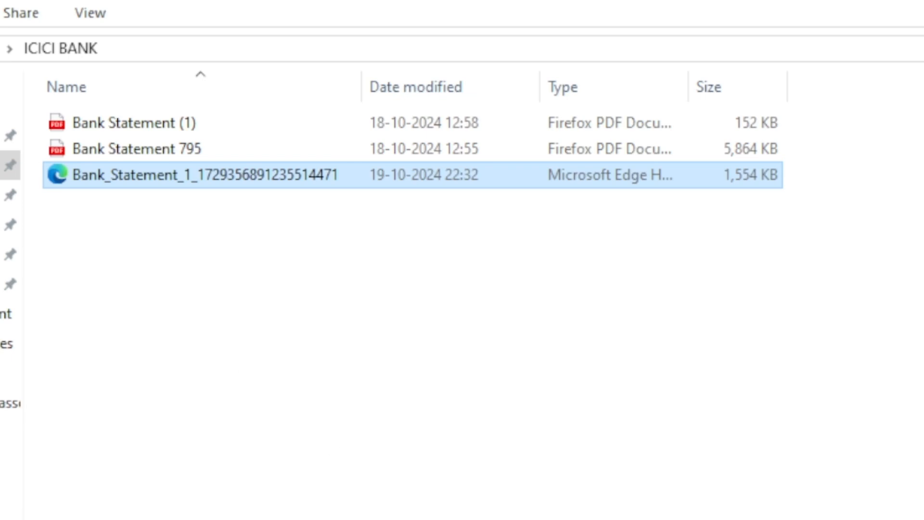
Switch to TallyPrime, return to the Gateway of Tally and set the current date to 1-Aug-2024
click(287, 509)
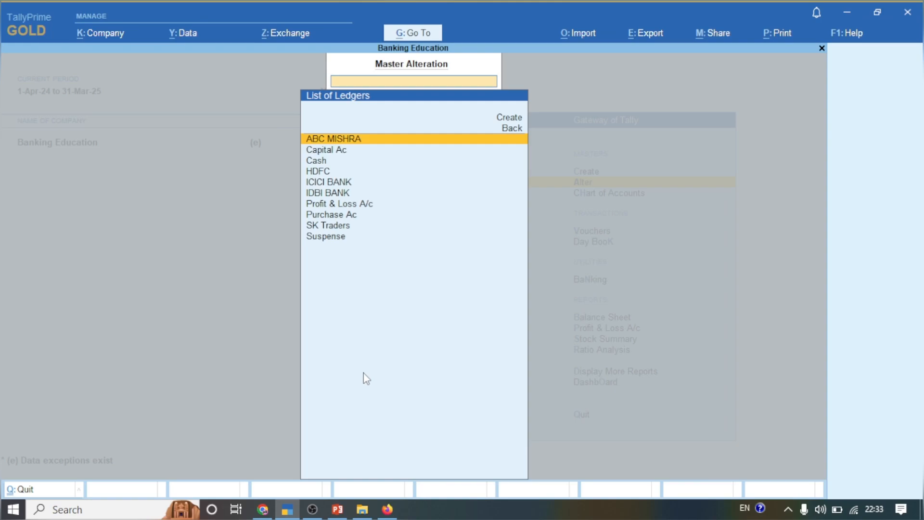
key(Escape)
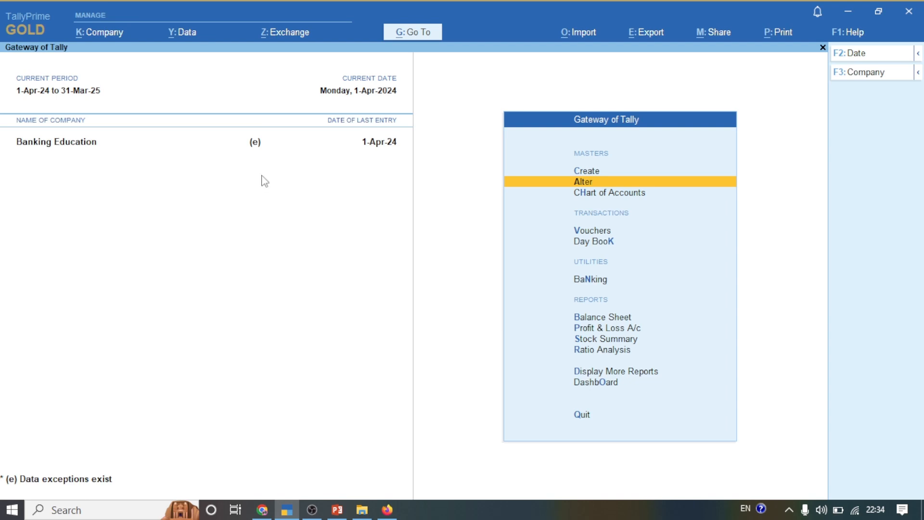
key(F2)
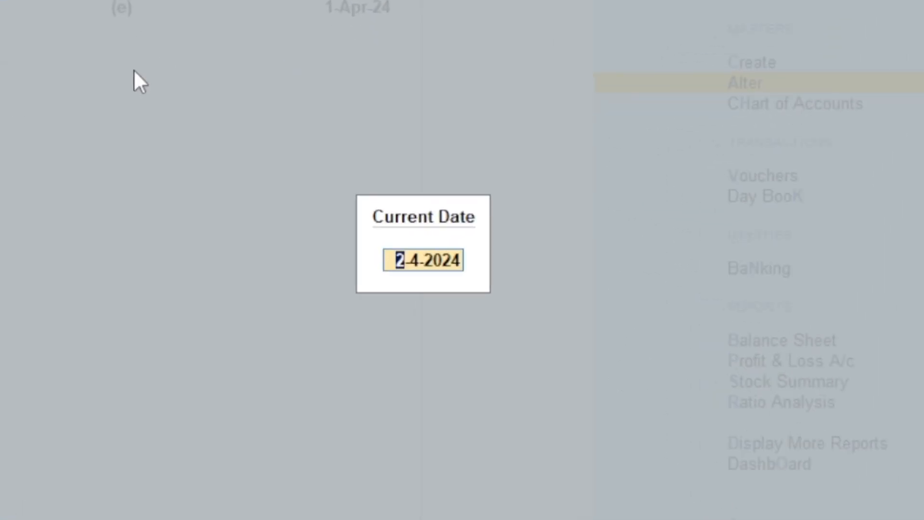
text(1)
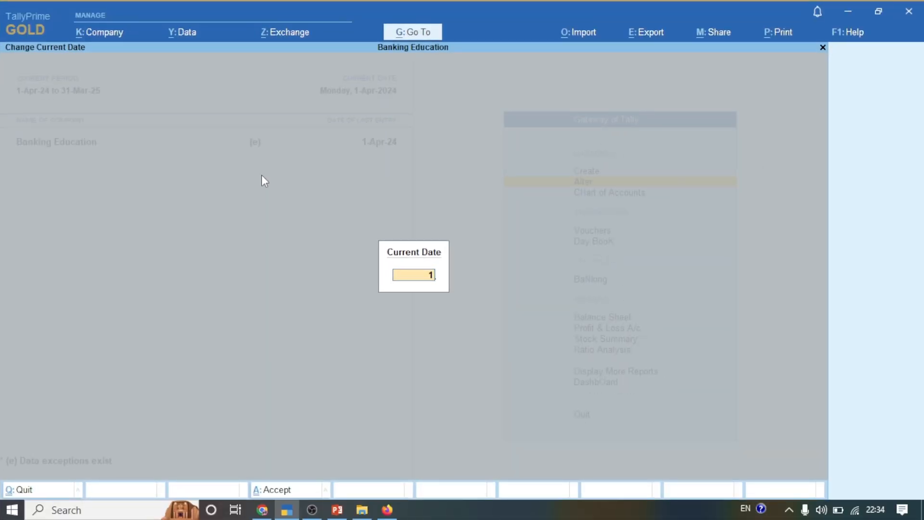
text(,8)
key(Return)
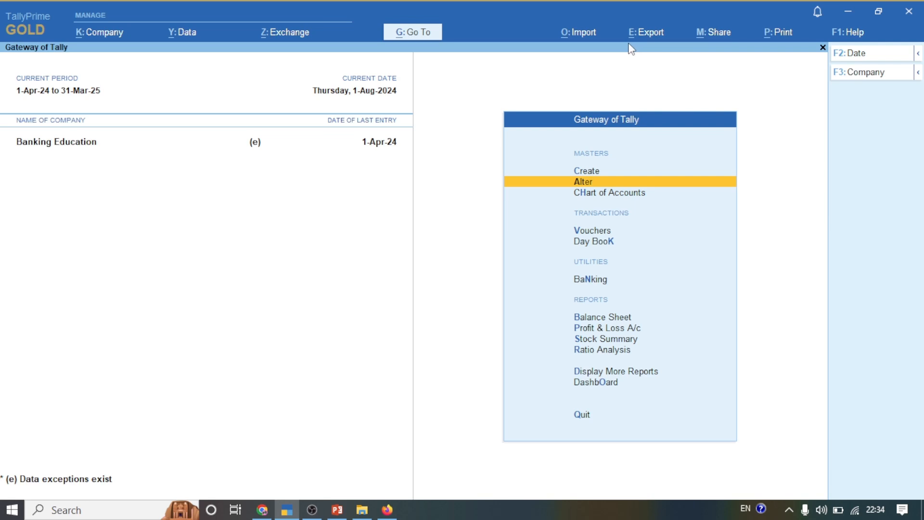
Look at the import options and the Balance Sheet of the Banking Education company, and return to the Gateway of Tally
click(574, 41)
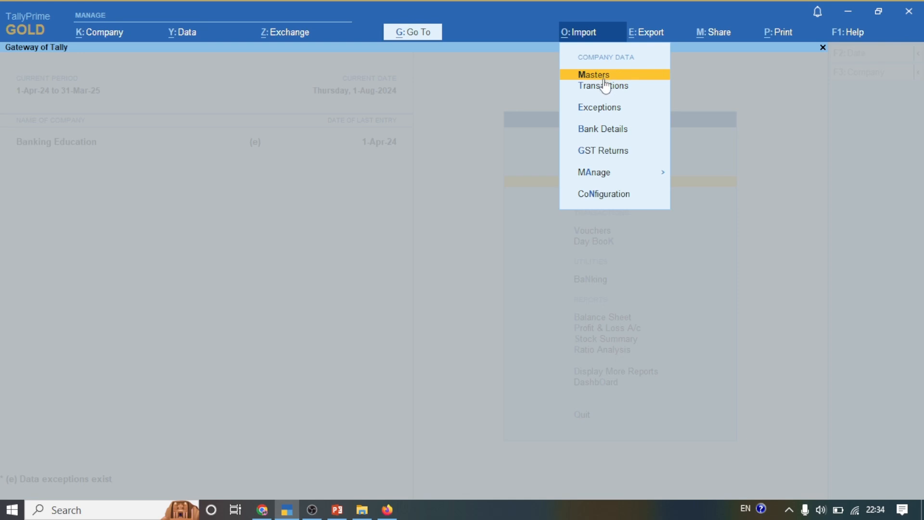
click(467, 132)
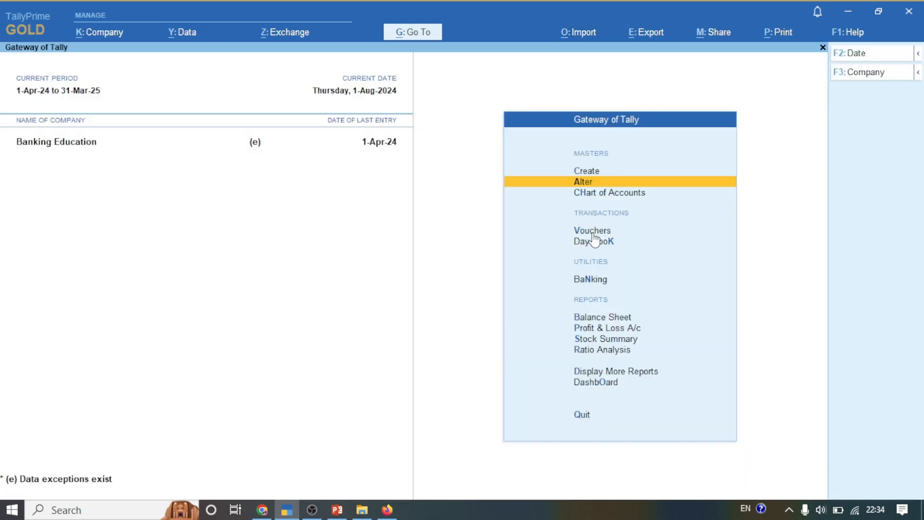
click(602, 317)
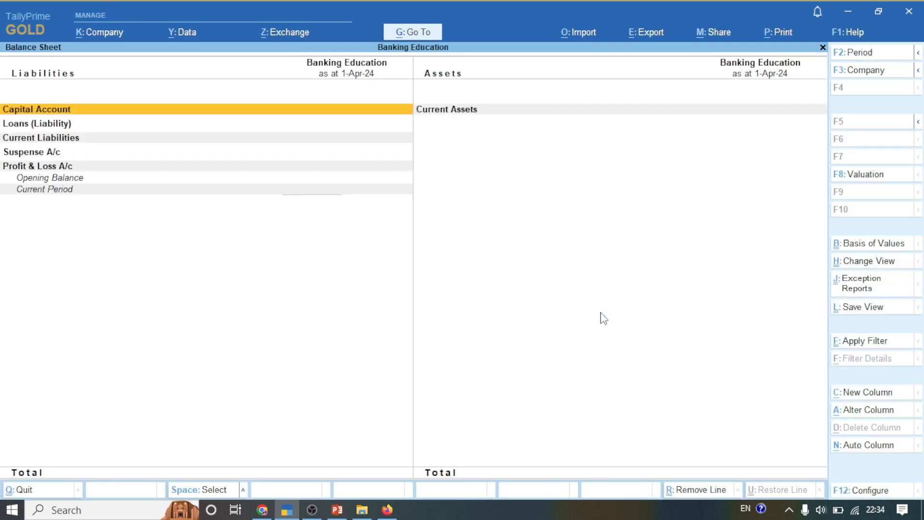
key(Escape)
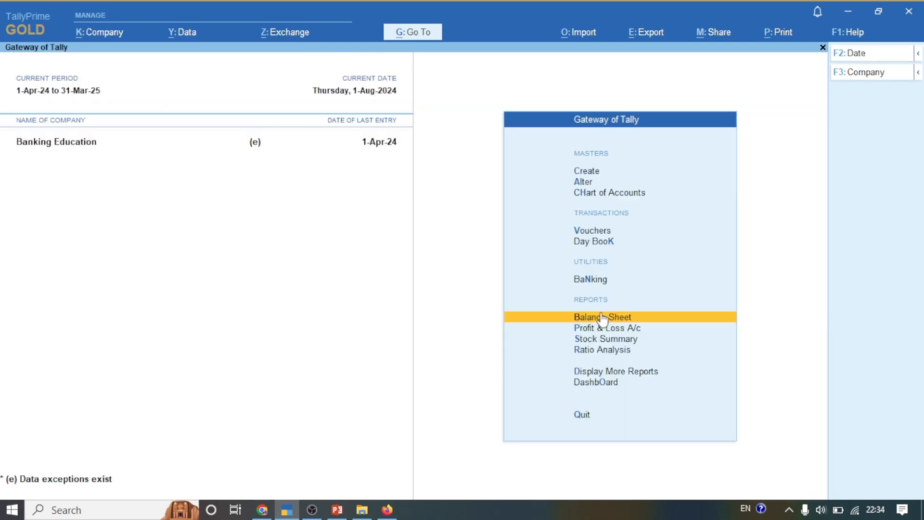
Start a transactions import into the Banking Education company from the Gateway of Tally
key(Up)
key(Up)
key(Up)
key(Up)
key(Up)
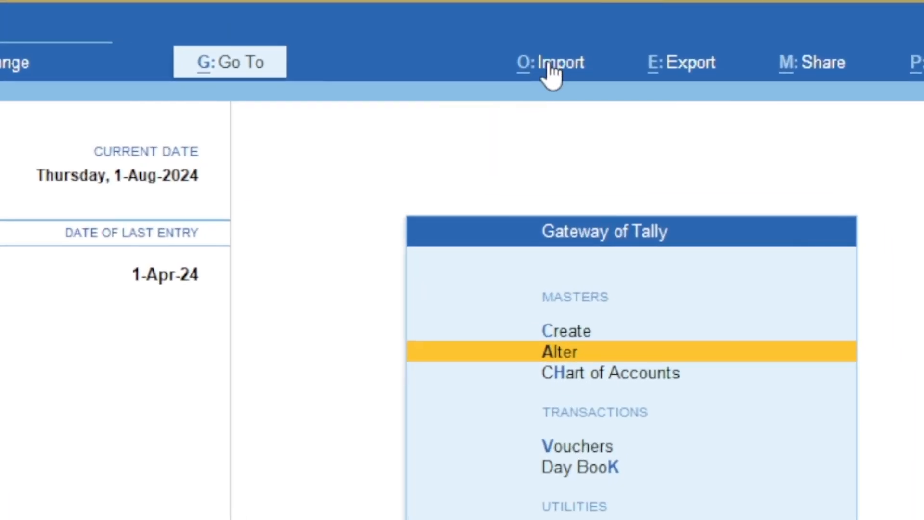
click(552, 75)
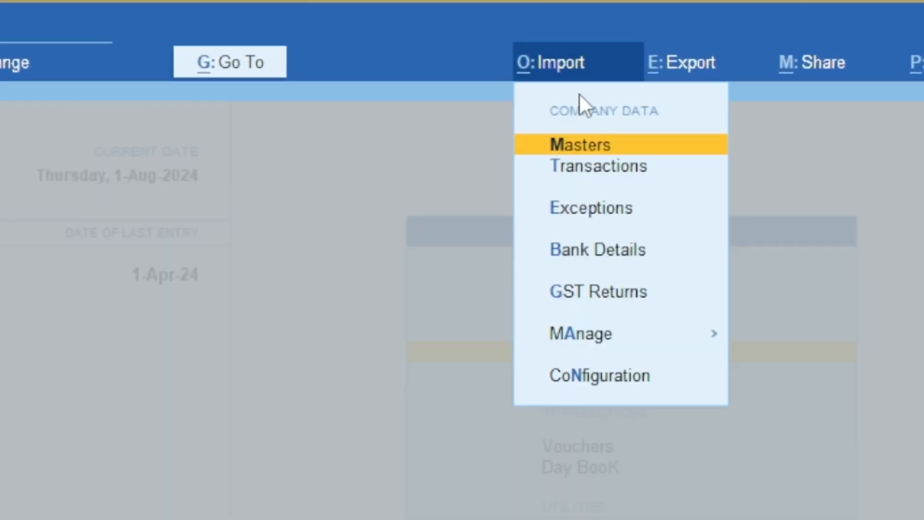
click(587, 173)
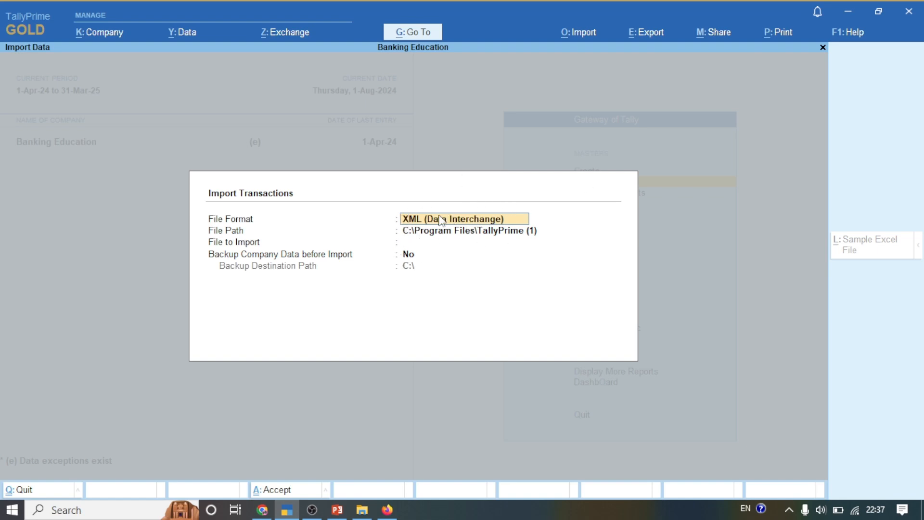
Keep XML (Data Interchange) as the file format and choose to specify a custom path for the file to import
click(369, 237)
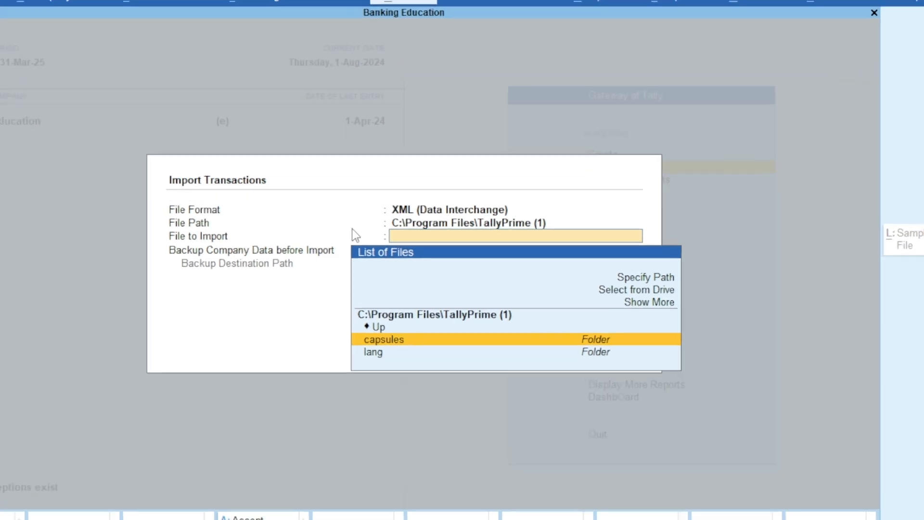
key(Up)
key(Up)
key(Up)
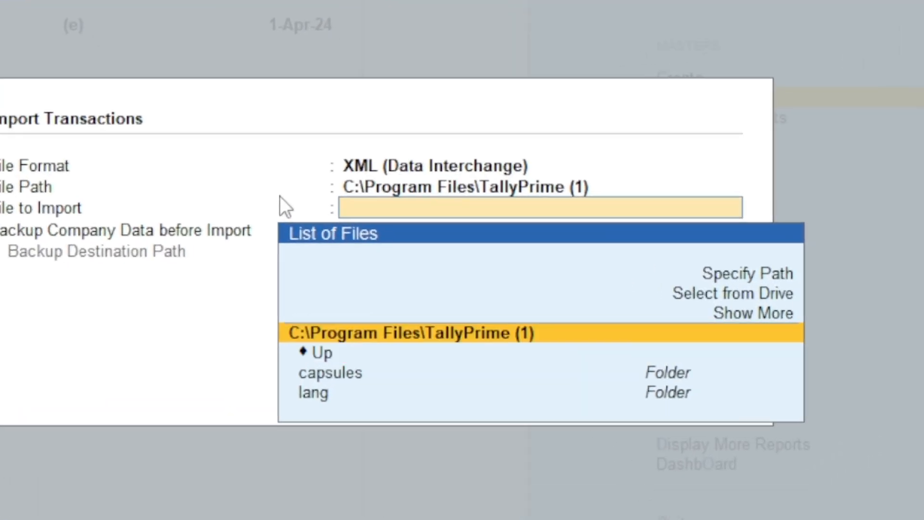
key(Up)
key(Return)
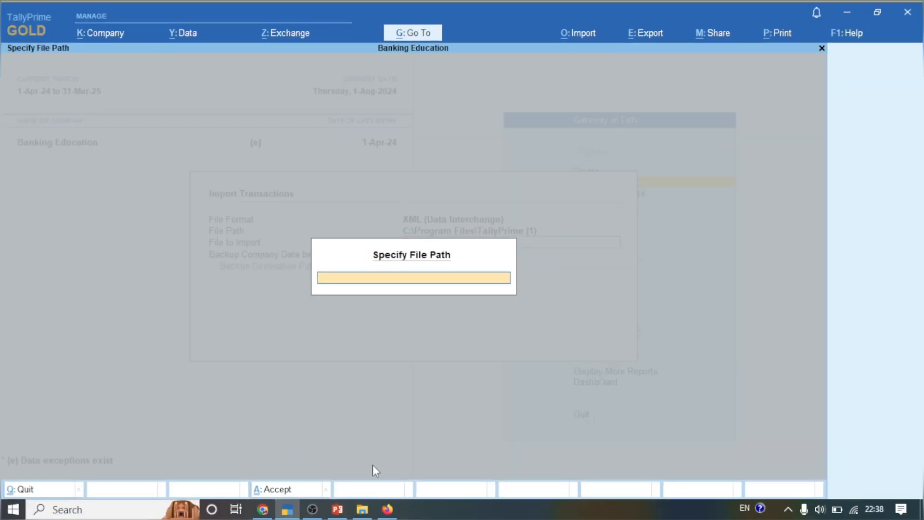
Copy the ICICI BANK folder's path from File Explorer and enter it as the import file path in TallyPrime
click(362, 509)
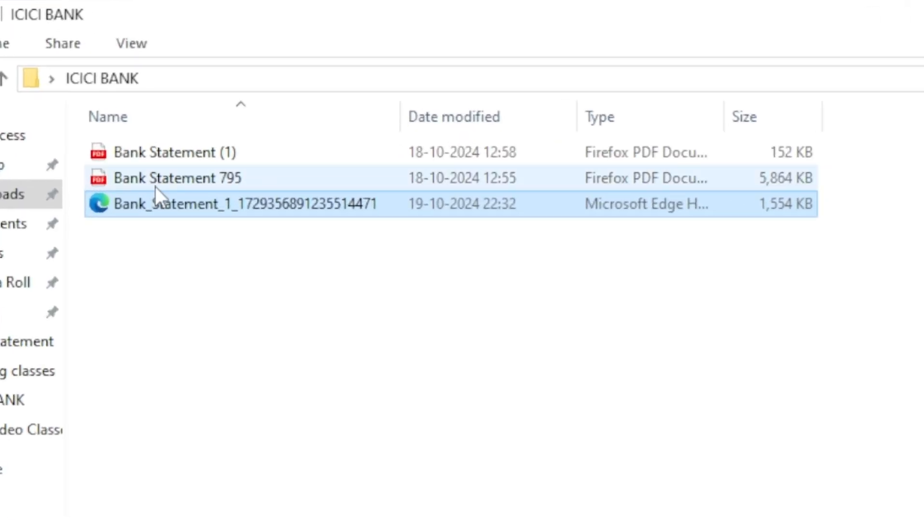
click(219, 83)
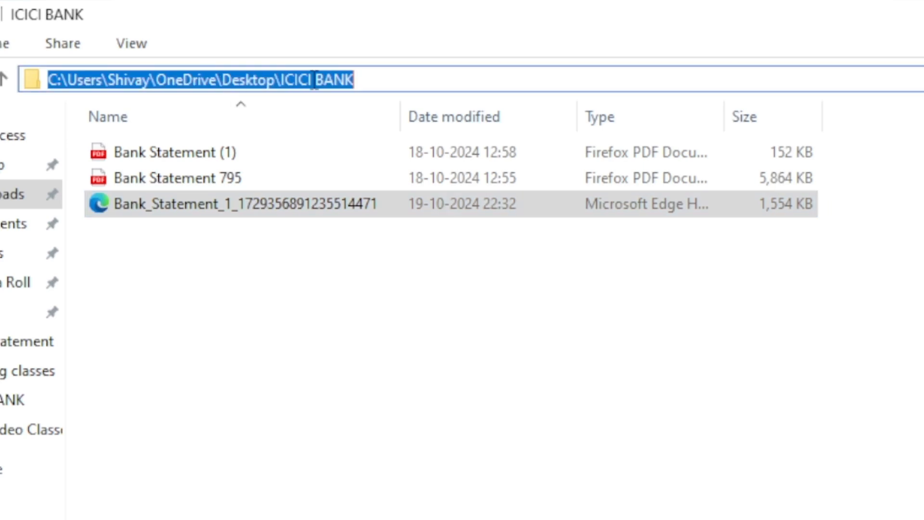
click(397, 85)
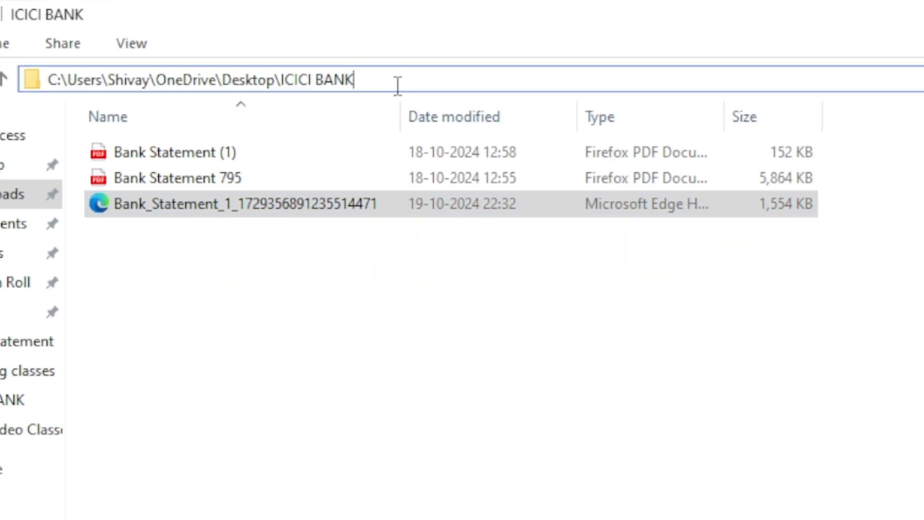
key(ctrl+a)
key(ctrl+c)
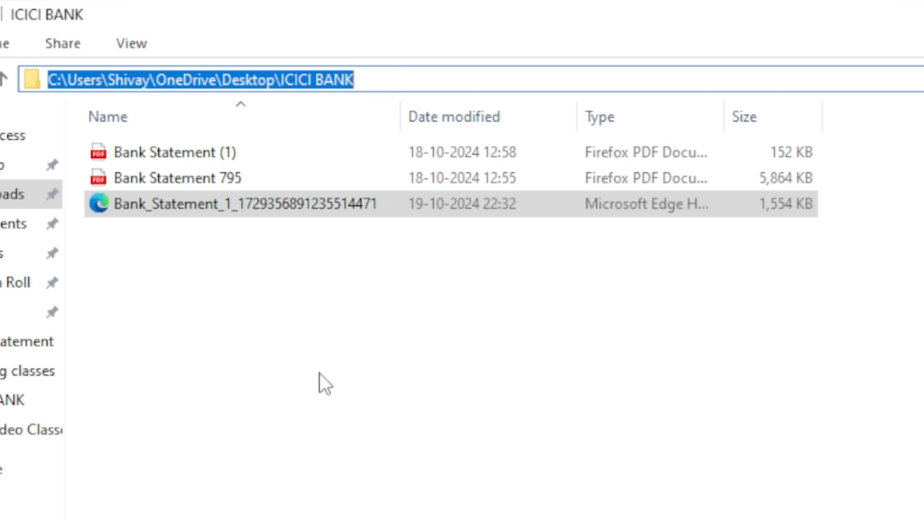
click(322, 382)
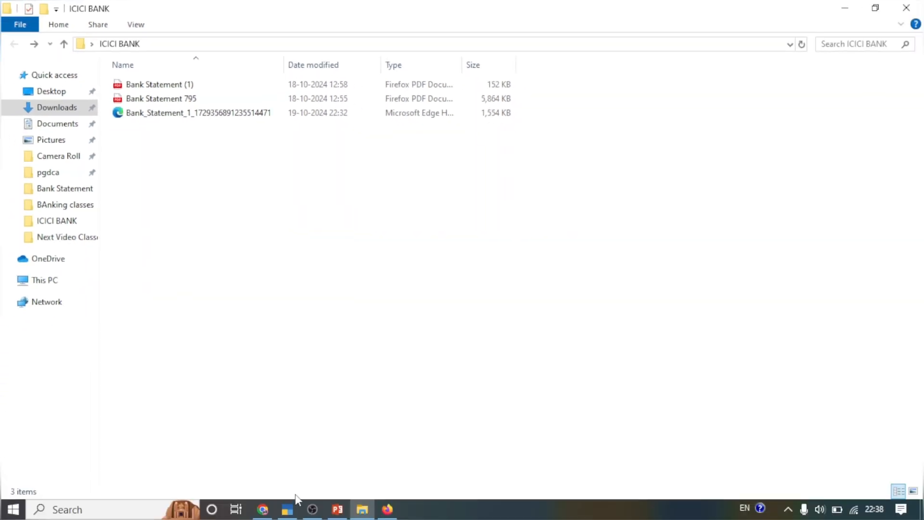
click(288, 509)
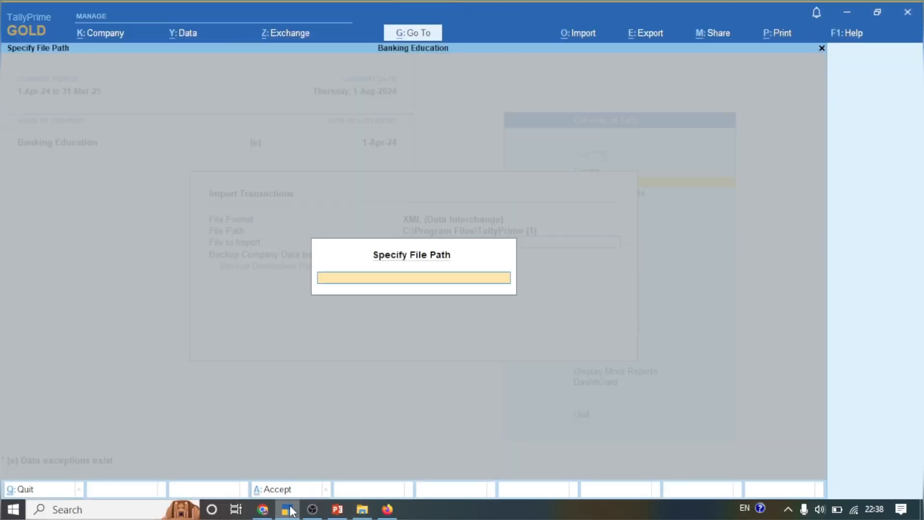
key(ctrl+v)
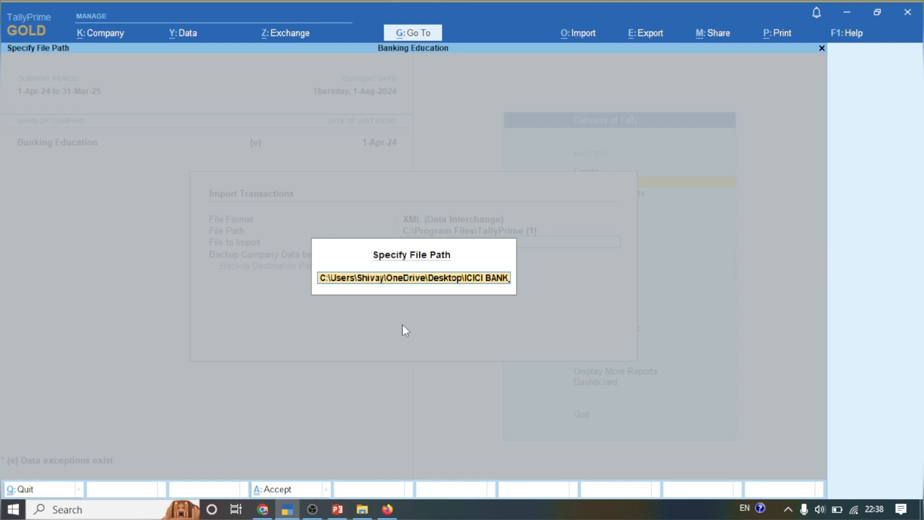
key(Return)
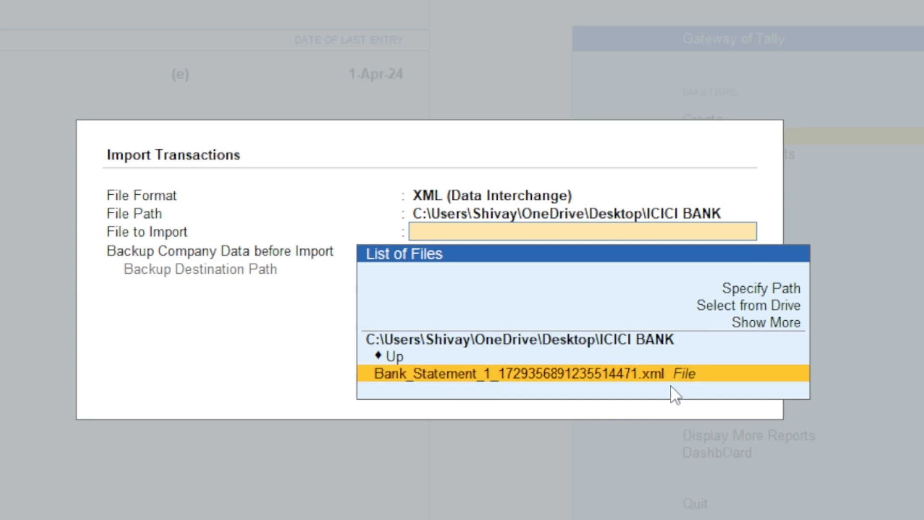
Import Bank_Statement_1_1729356891235514471.xml with the company data backup set to No
key(Return)
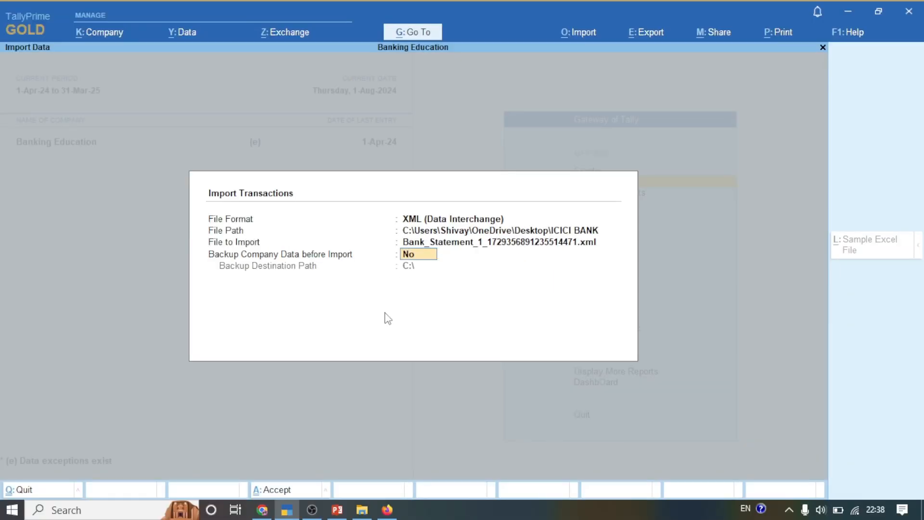
key(Return)
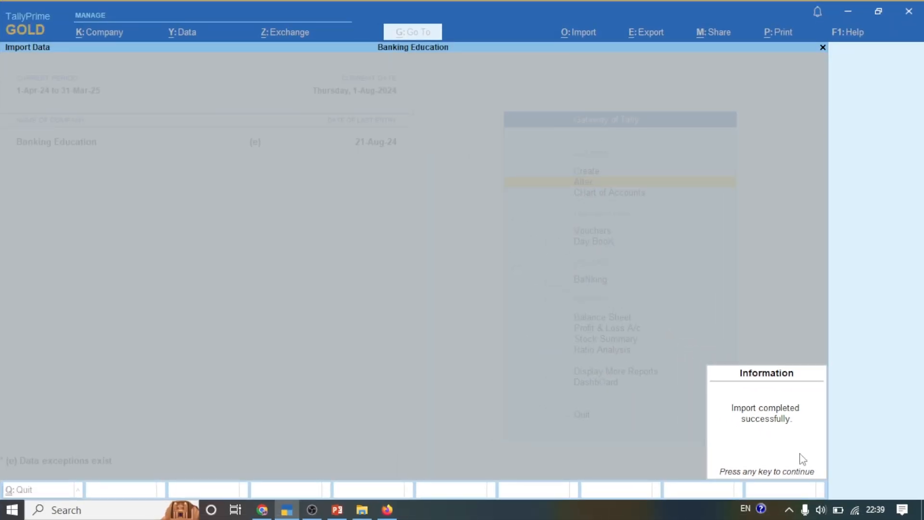
click(802, 459)
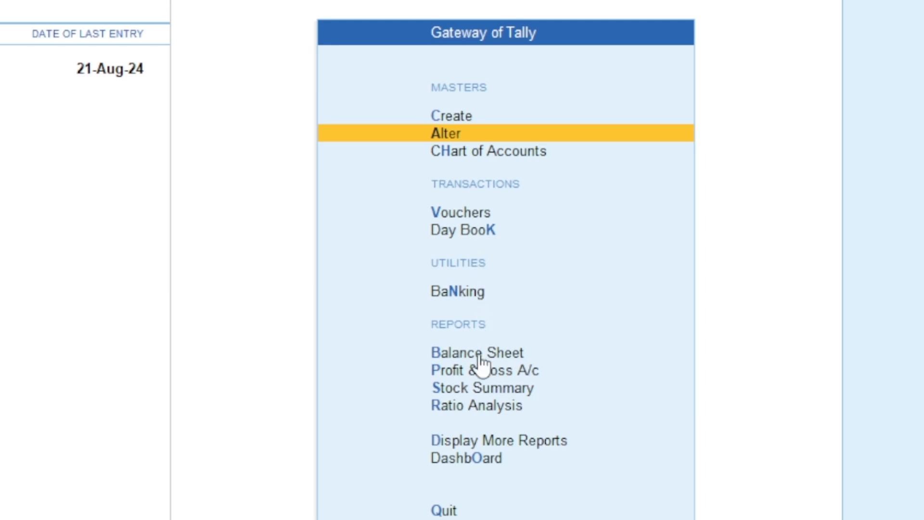
Open the ICICI BANK ledger from the account books and examine its imported receipt and payment vouchers
click(468, 447)
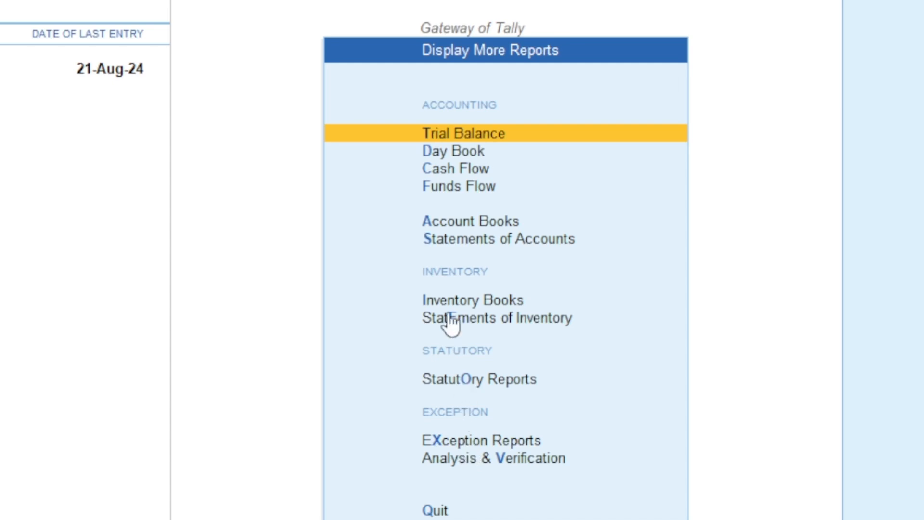
click(445, 229)
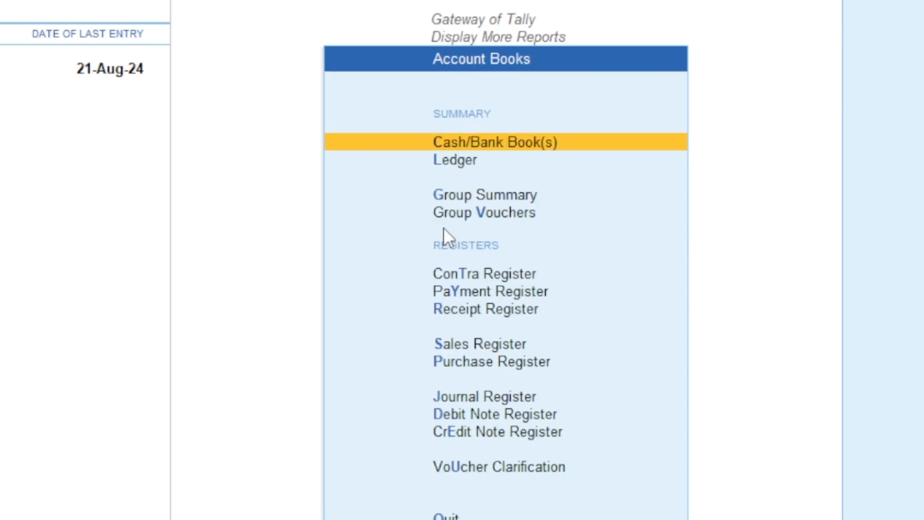
click(453, 165)
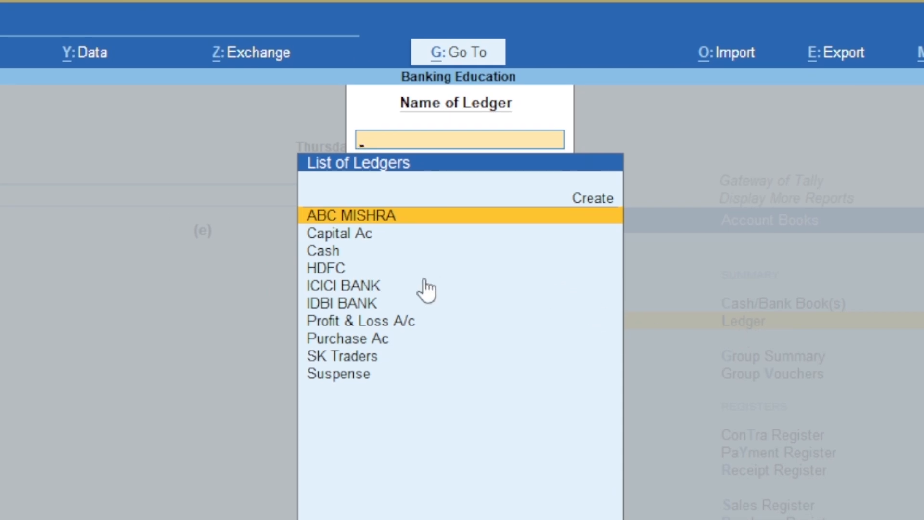
click(342, 287)
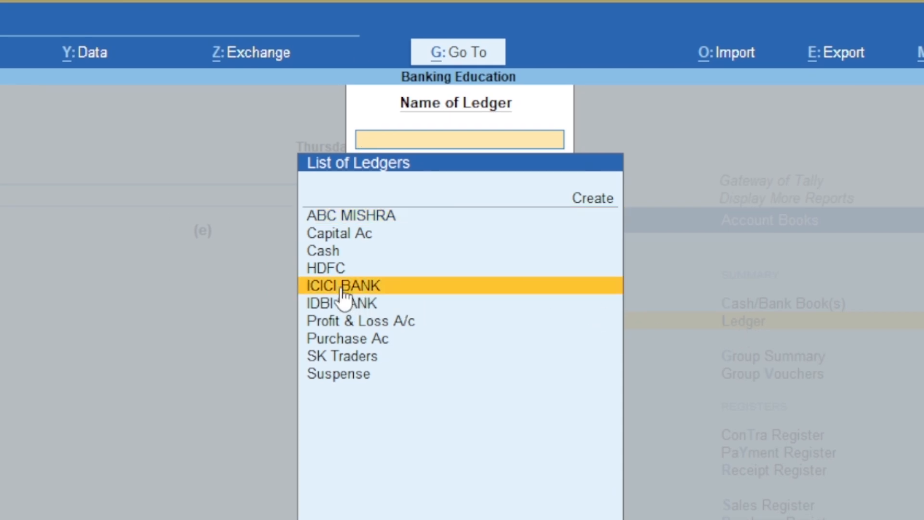
click(340, 287)
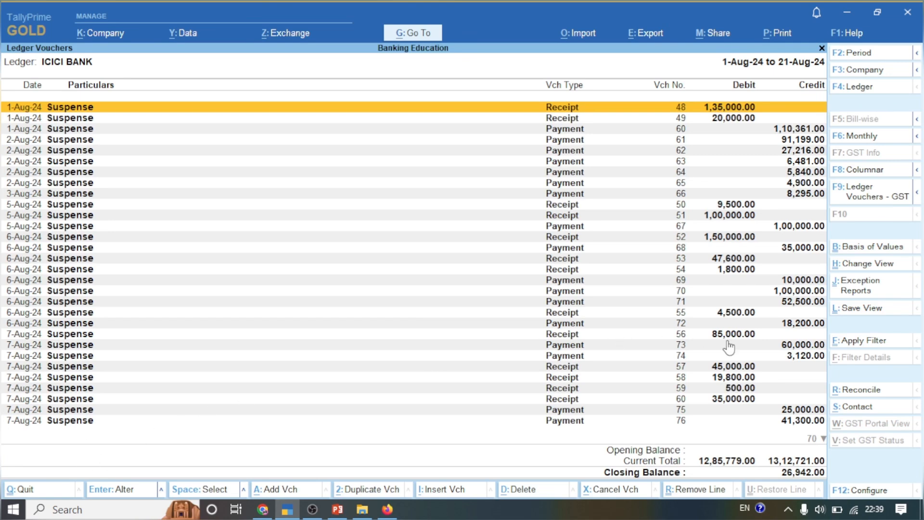
click(820, 440)
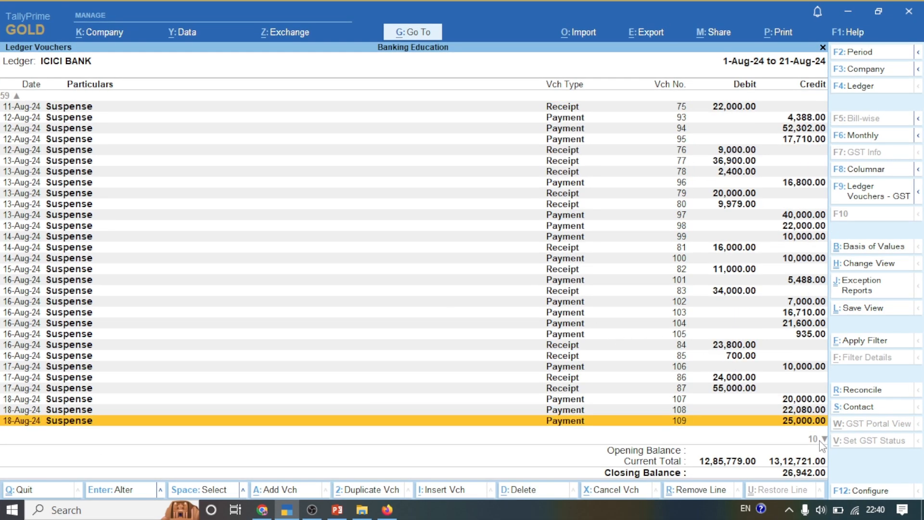
Leave the ledger report, look over the Day Book's vouchers and return to the Gateway of Tally
key(Escape)
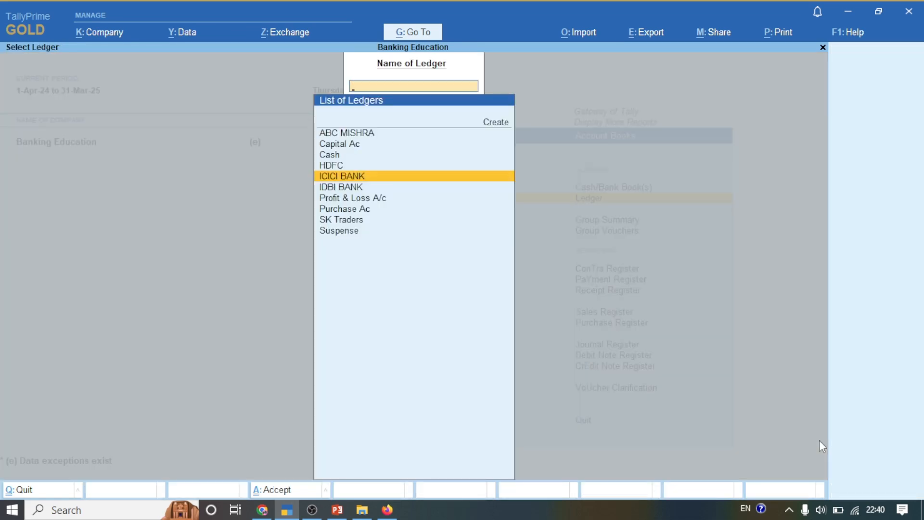
key(Escape)
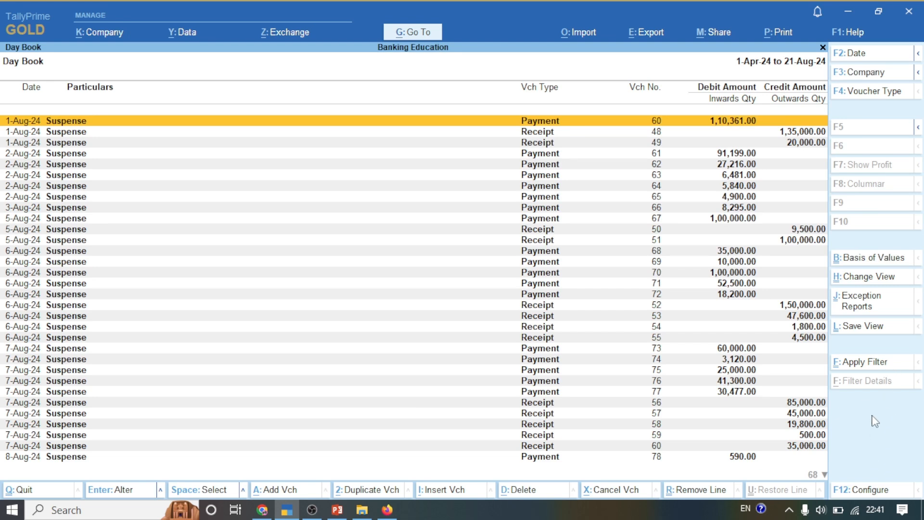
key(Escape)
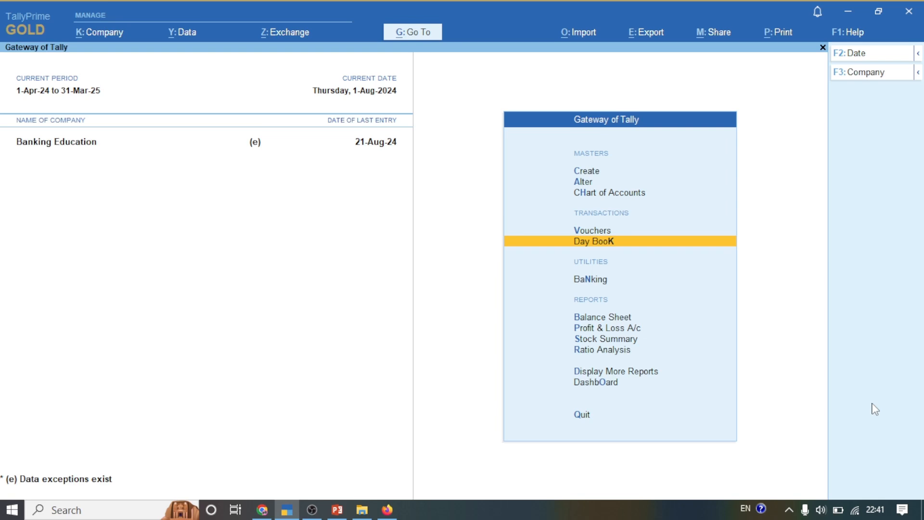
key(Escape)
key(n)
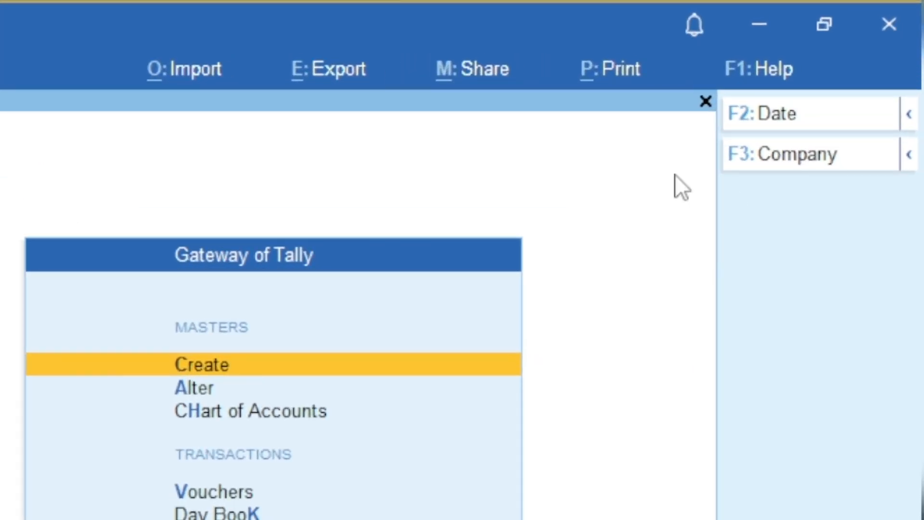
Open the local TDL configuration and set loading of the selected TDL files on startup to Yes
click(775, 92)
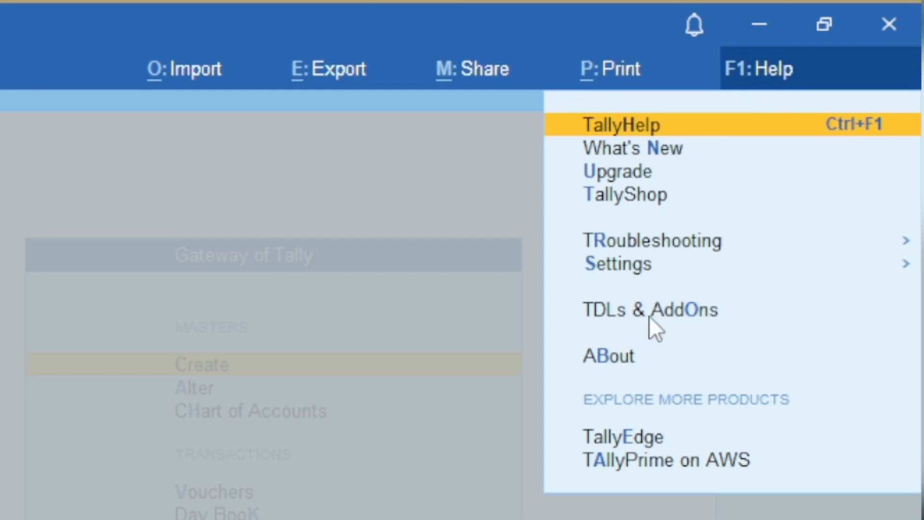
click(665, 317)
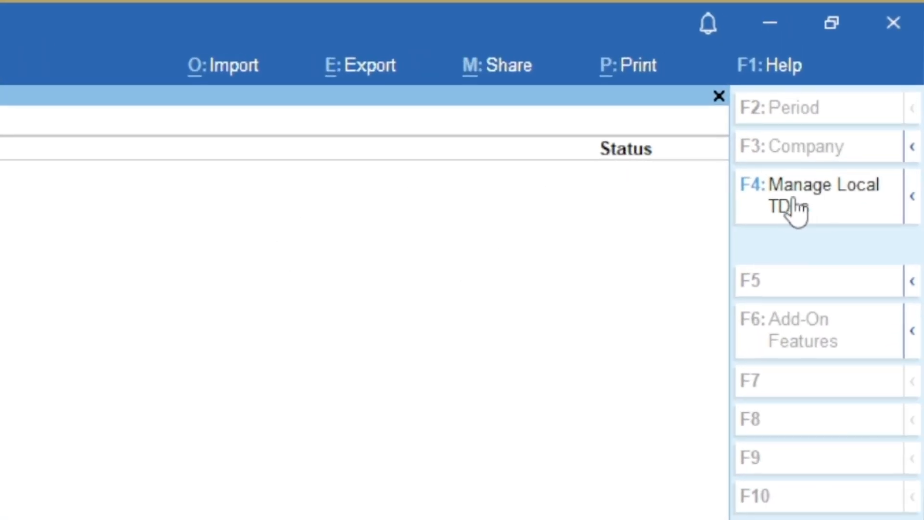
click(794, 207)
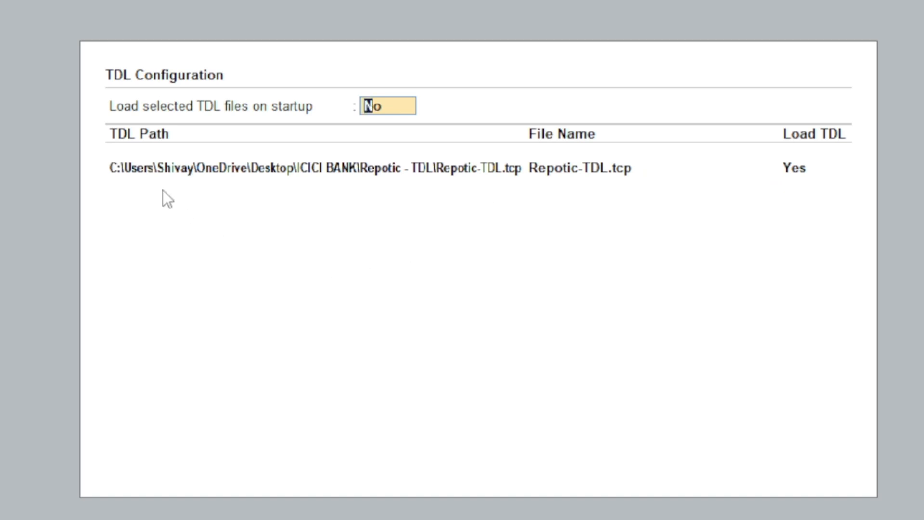
text(y)
key(Return)
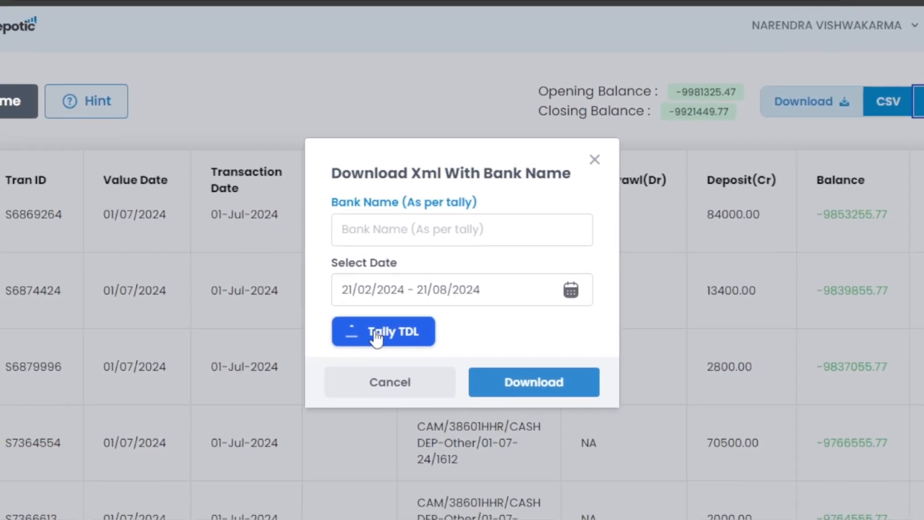
Download the Tally TDL archive from Repotic and place Repotic - TDL.zip in the ICICI BANK folder
click(369, 339)
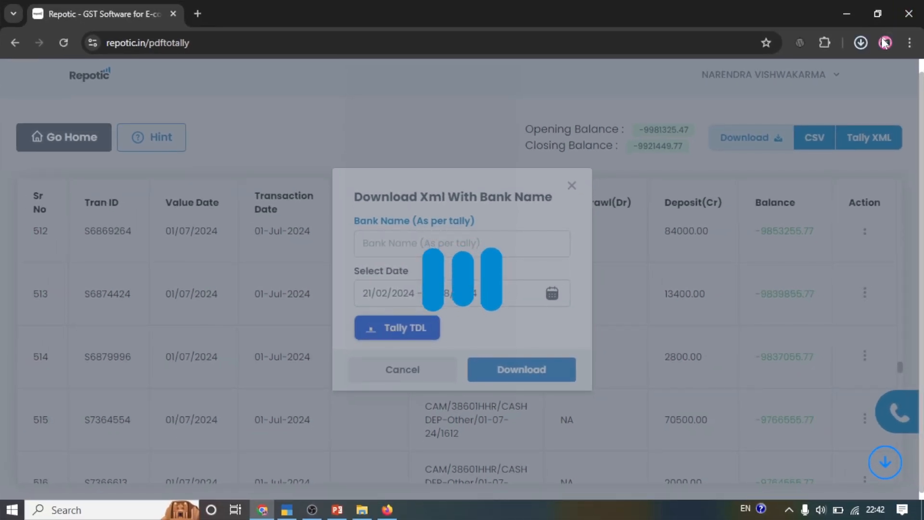
click(860, 44)
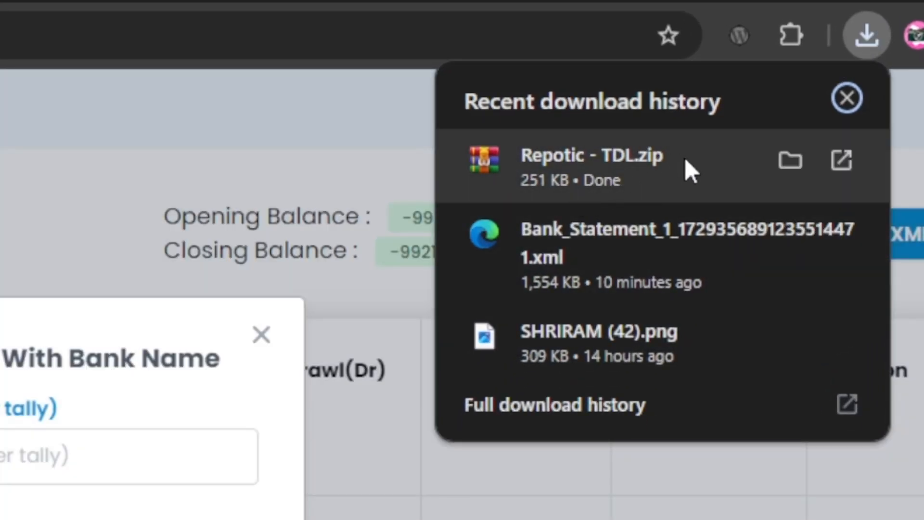
click(788, 155)
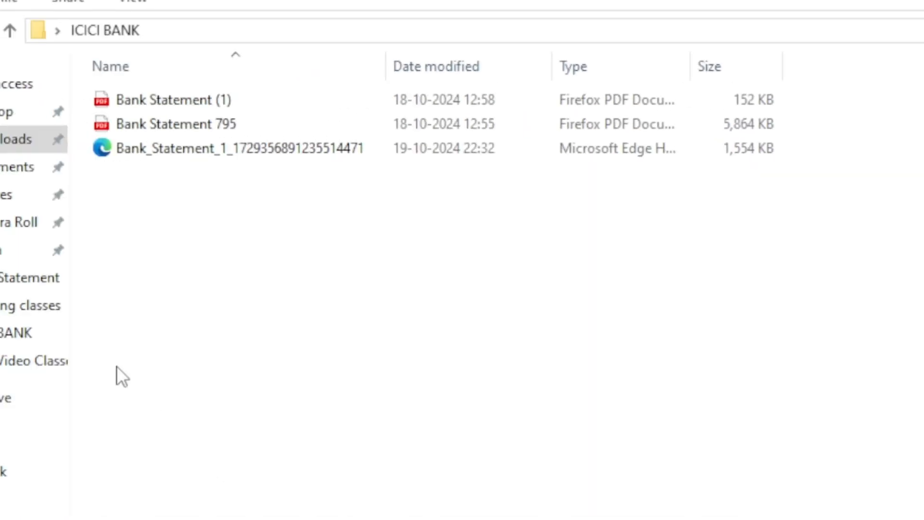
key(ctrl+v)
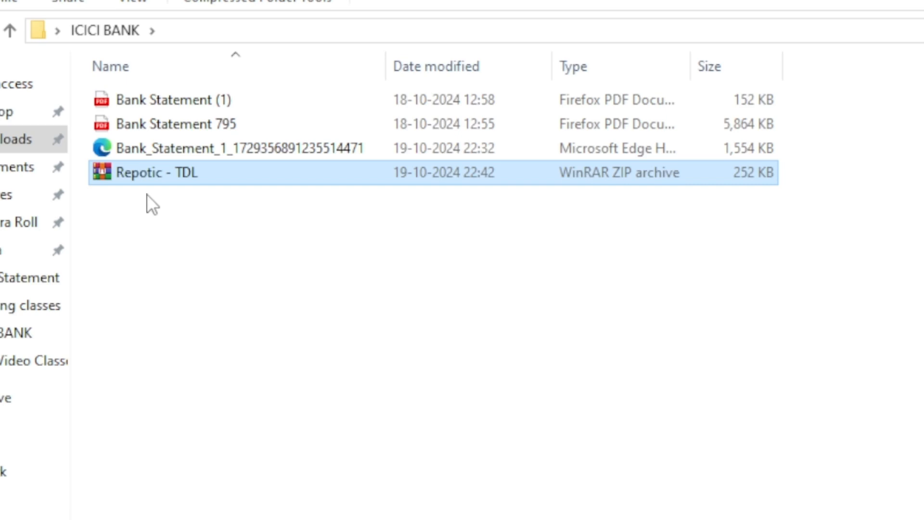
Extract the Repotic - TDL archive into the ICICI BANK folder and copy the path of the extracted Repotic - TDL folder
right_click(183, 177)
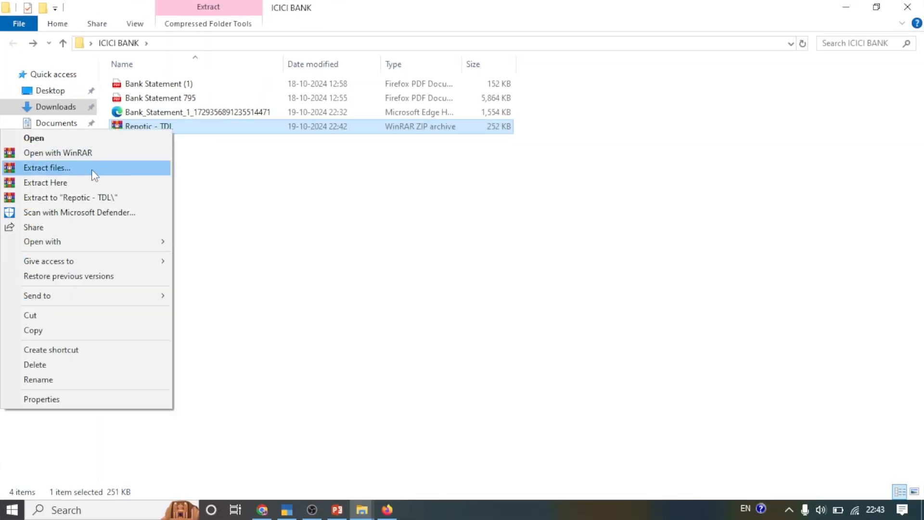
click(43, 183)
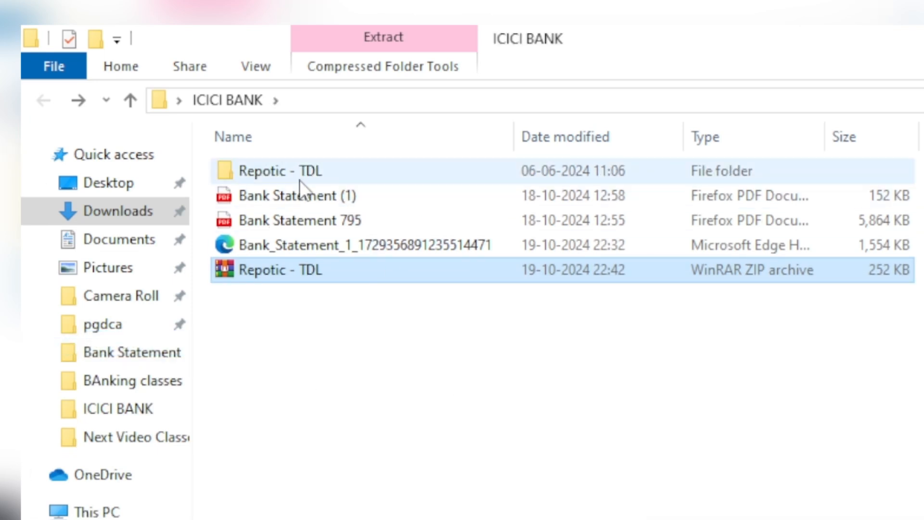
double_click(296, 172)
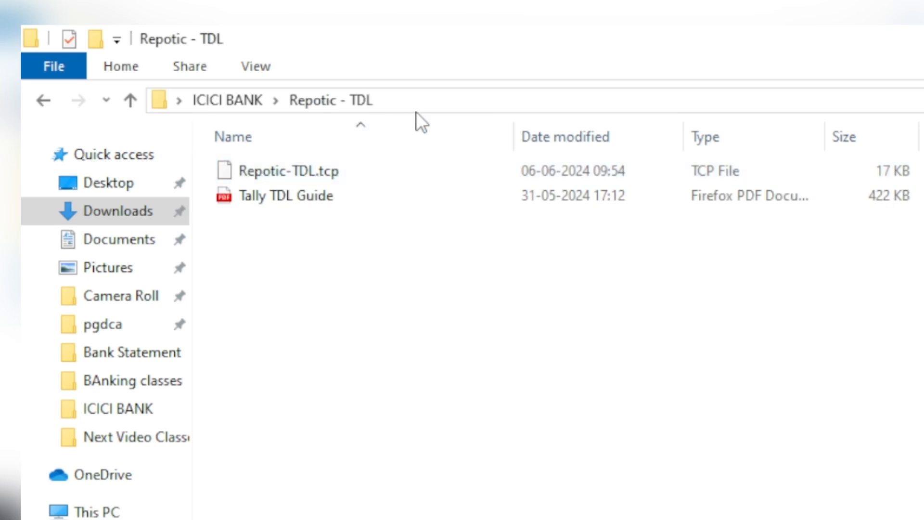
click(434, 97)
key(ctrl+c)
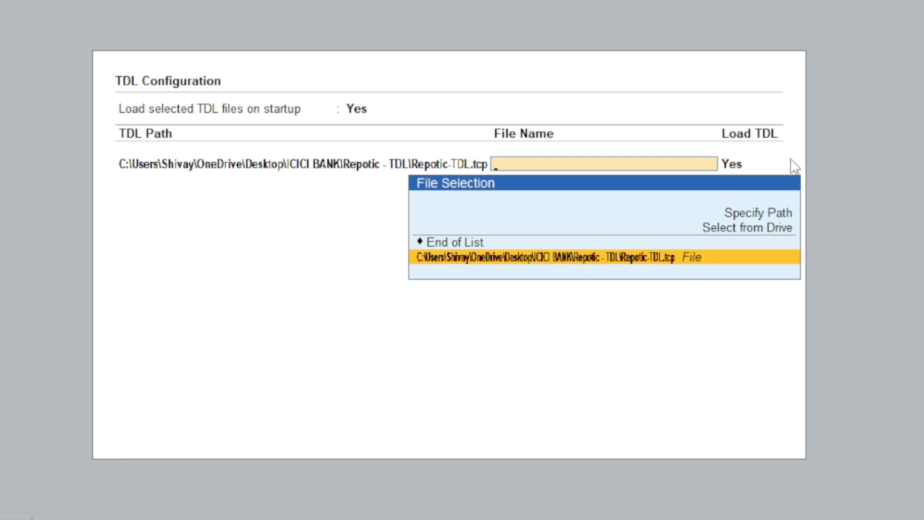
Specify the copied folder path in the TDL configuration, load Repotic-TDL.tcp from it, accept, and return to the Gateway of Tally
click(743, 218)
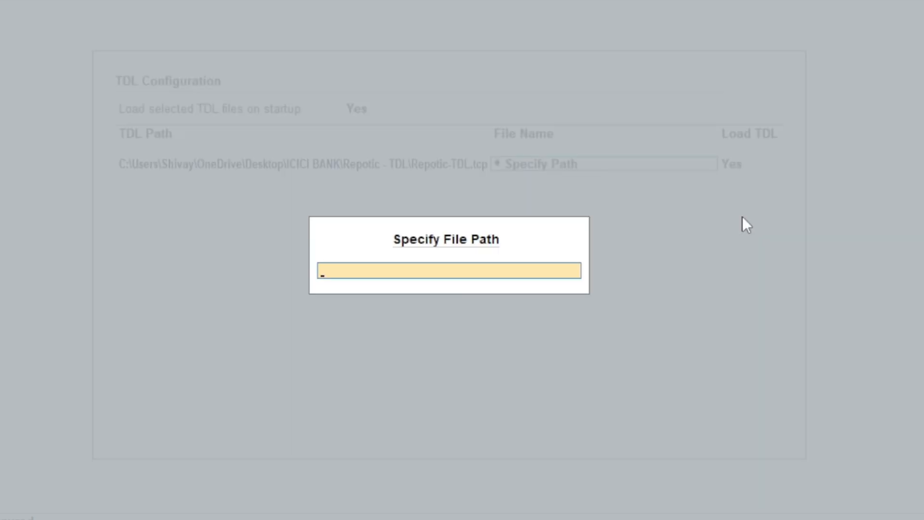
key(ctrl+v)
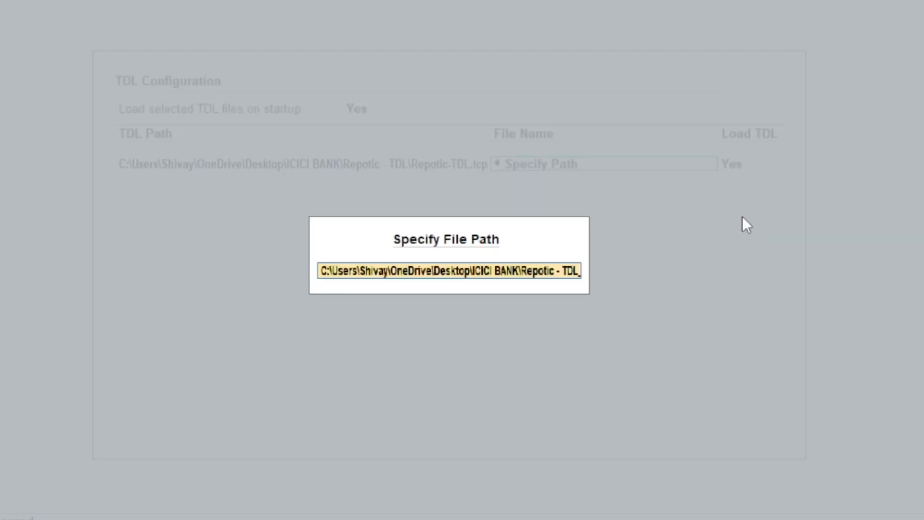
key(Return)
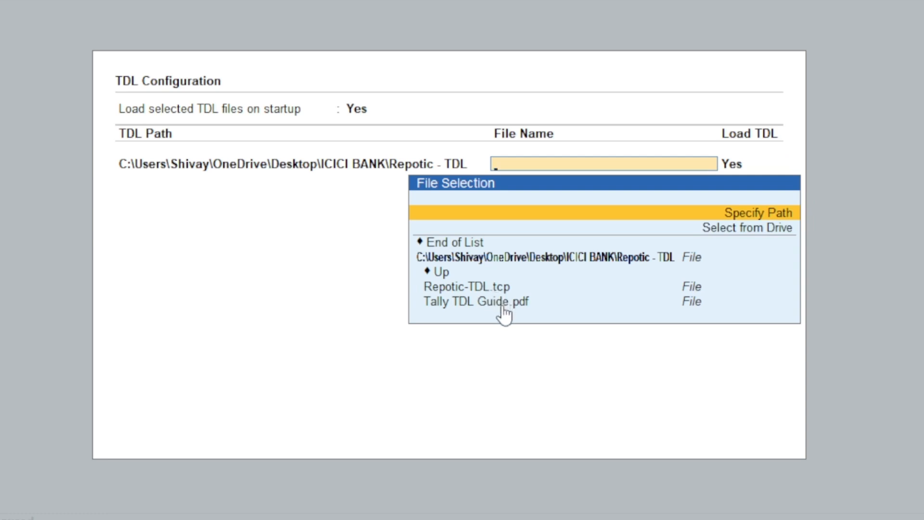
click(485, 292)
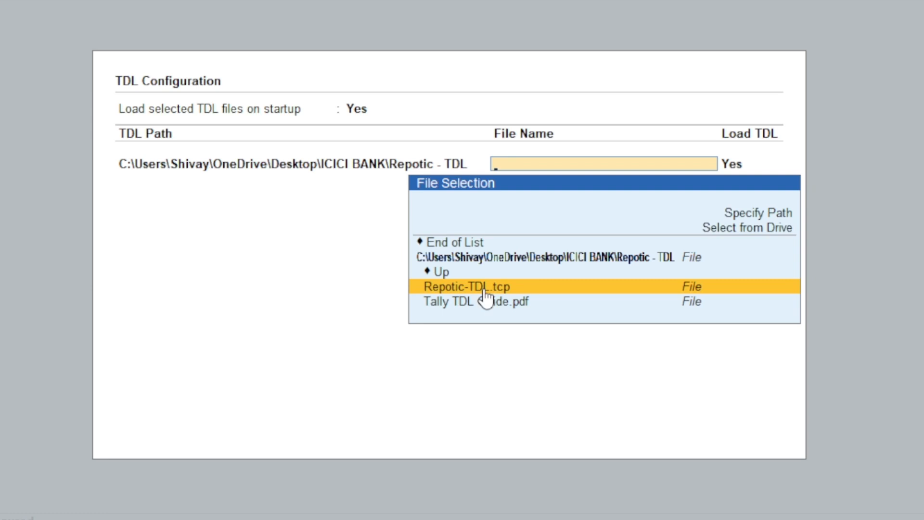
click(485, 292)
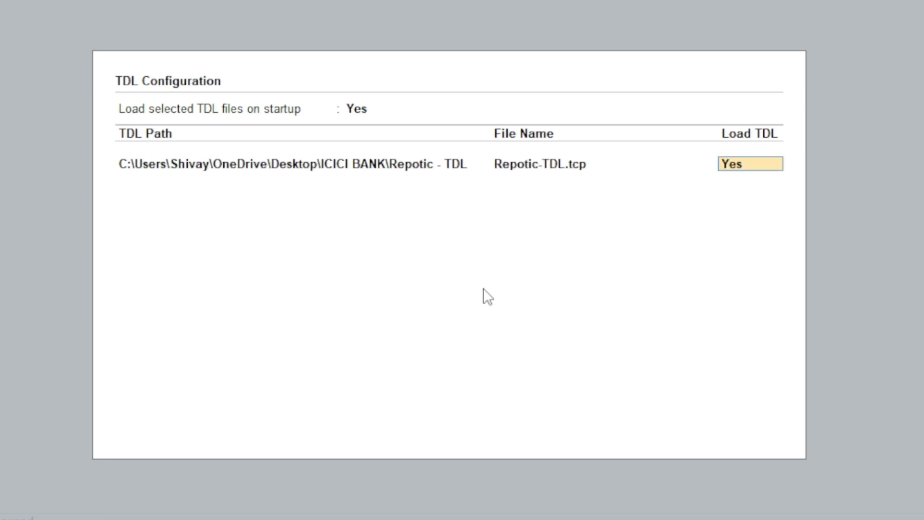
key(Return)
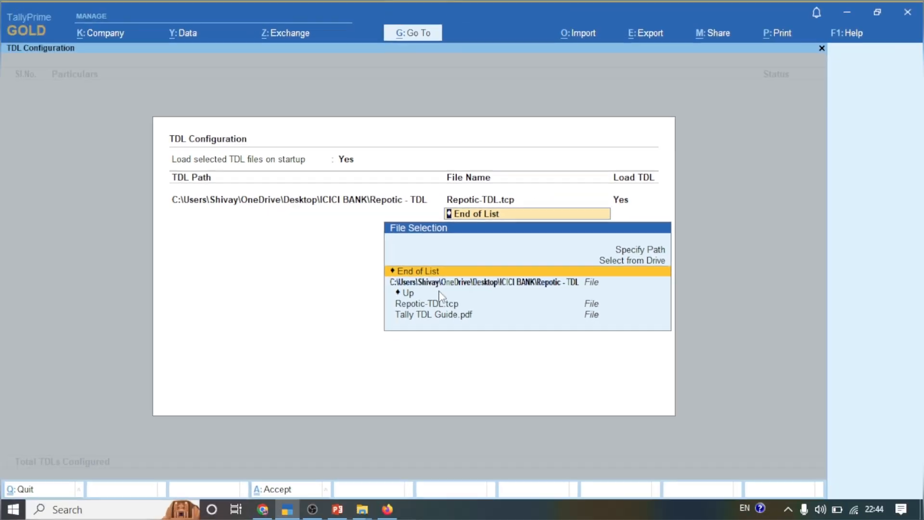
key(Return)
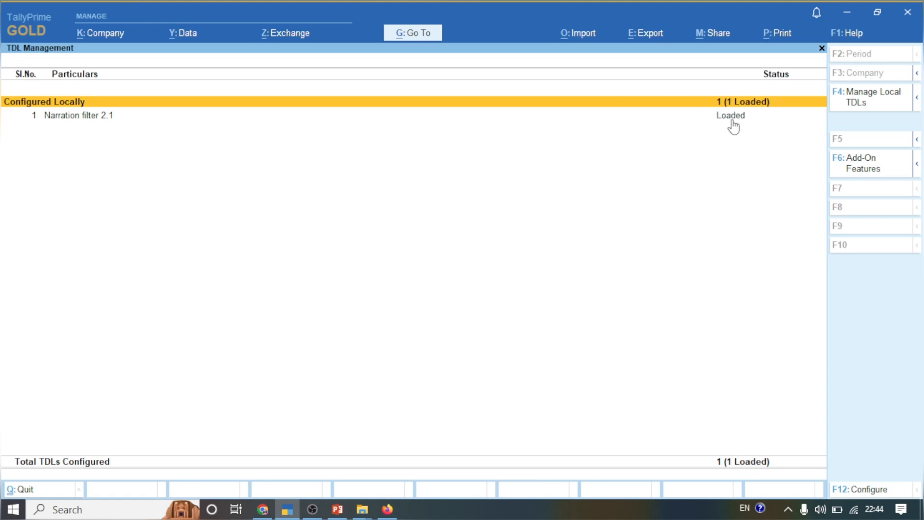
key(Escape)
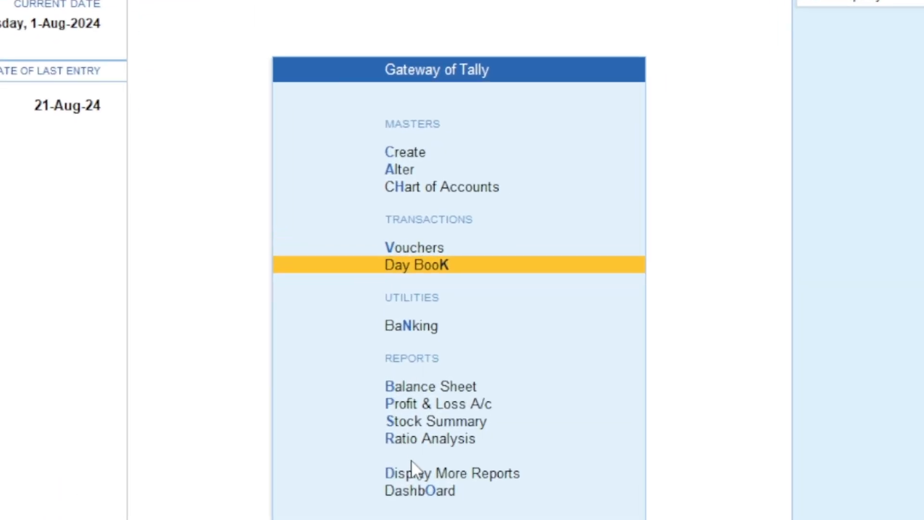
Open the Suspense ledger from the account books and show the narration of its vouchers
click(411, 472)
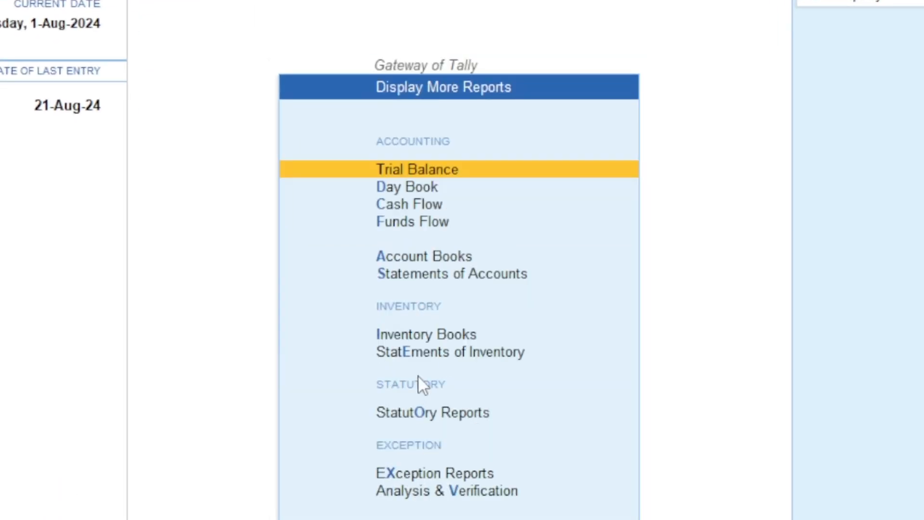
click(397, 258)
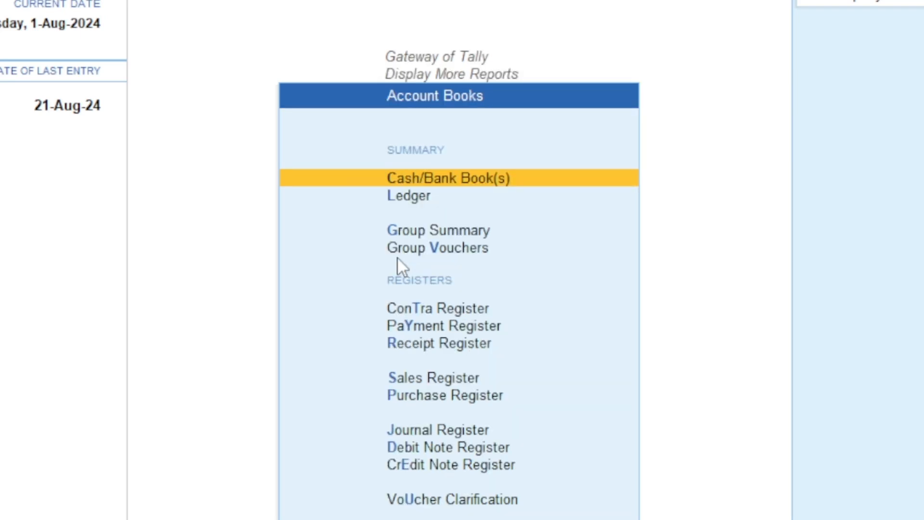
click(406, 195)
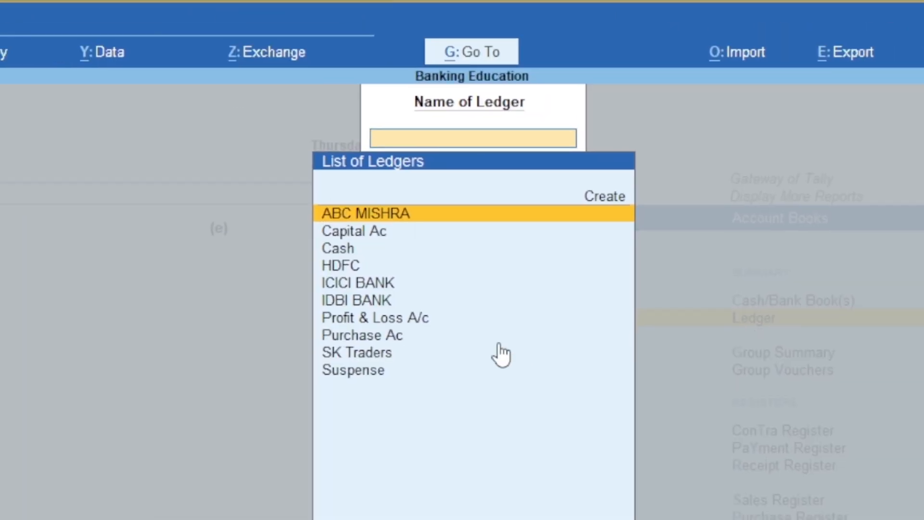
click(353, 377)
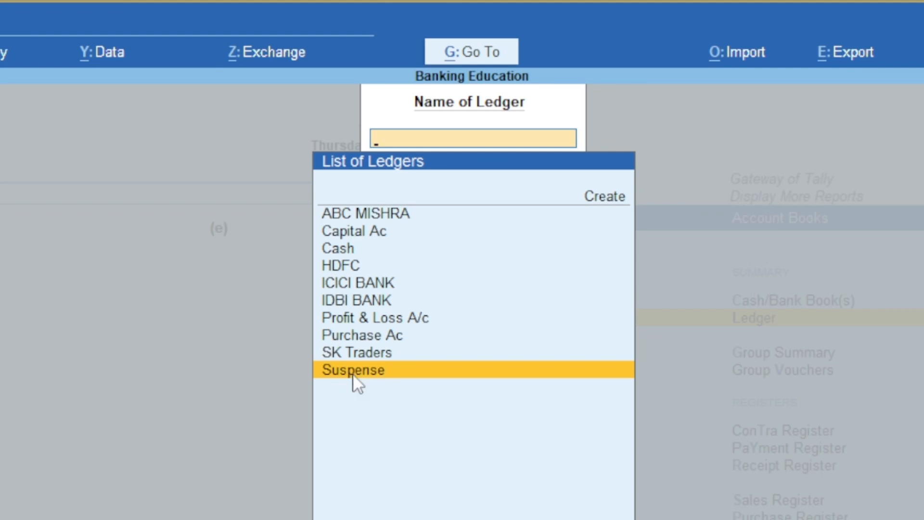
click(356, 370)
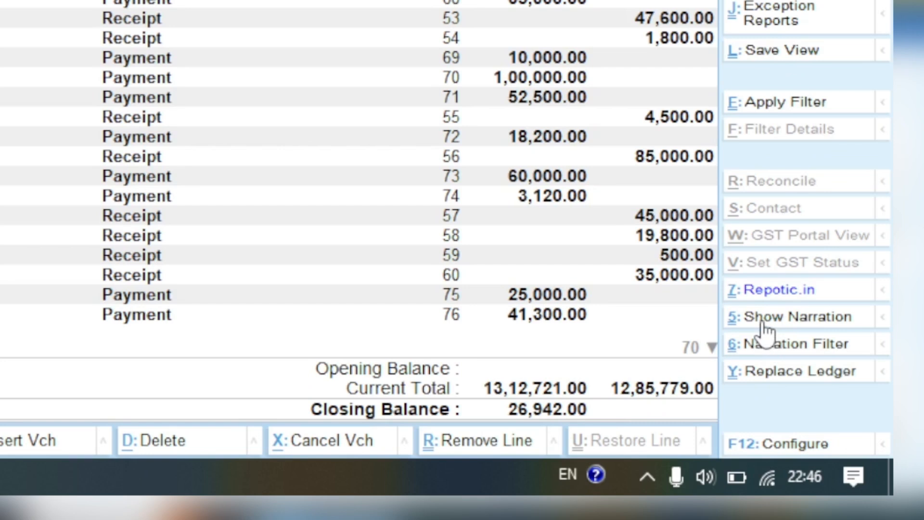
key(ctrl+5)
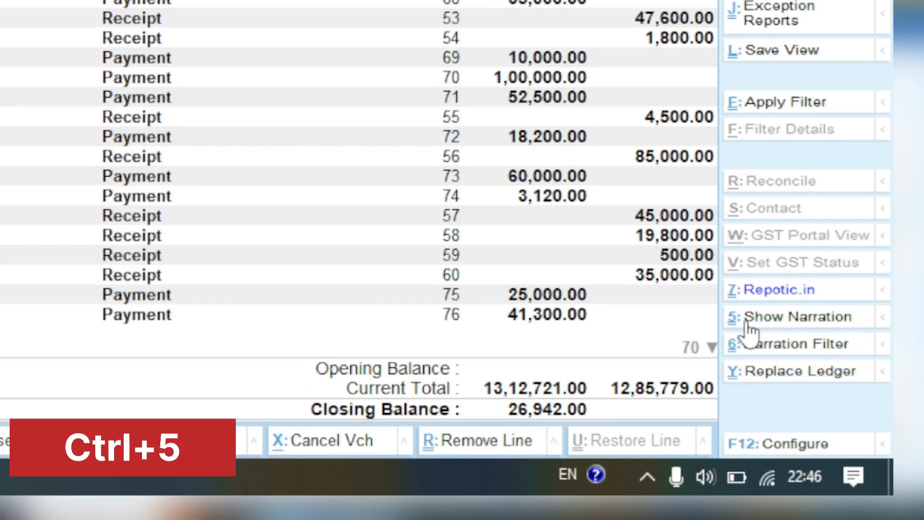
click(778, 320)
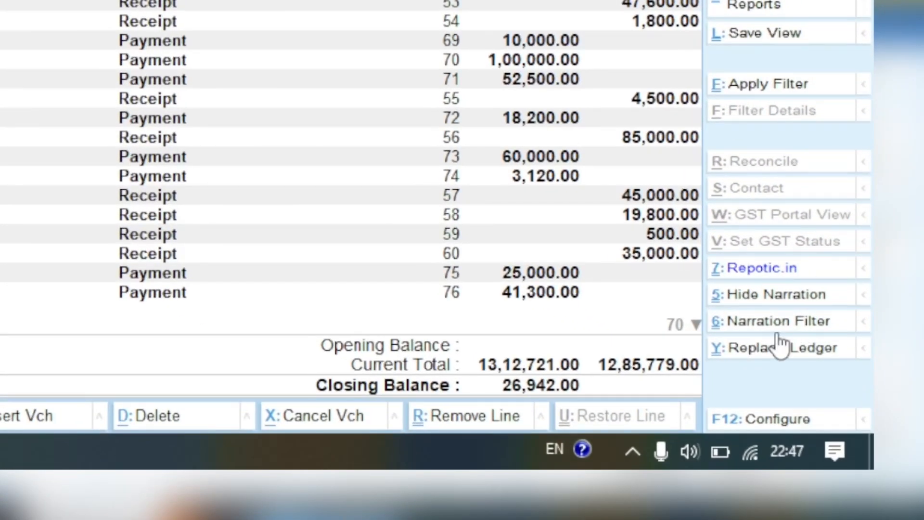
Filter the Suspense ledger vouchers to narrations containing the supplier's first name
click(749, 318)
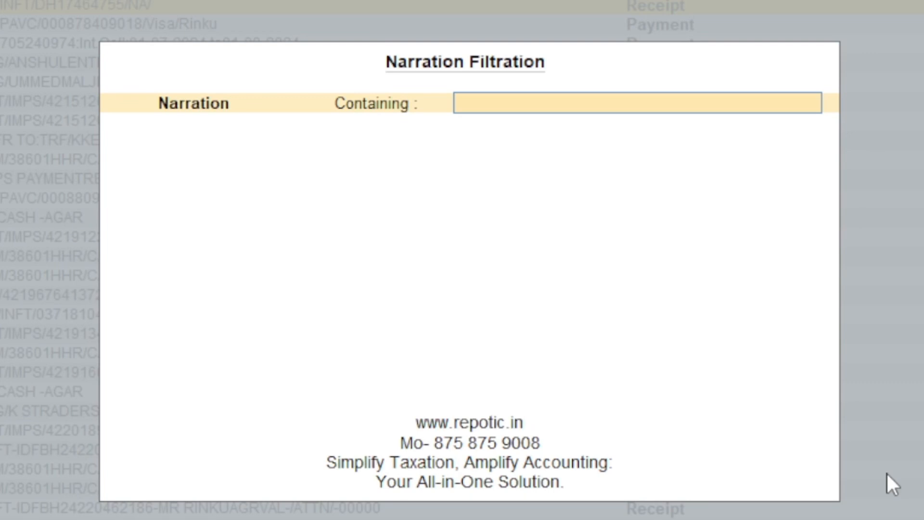
text(Rinku)
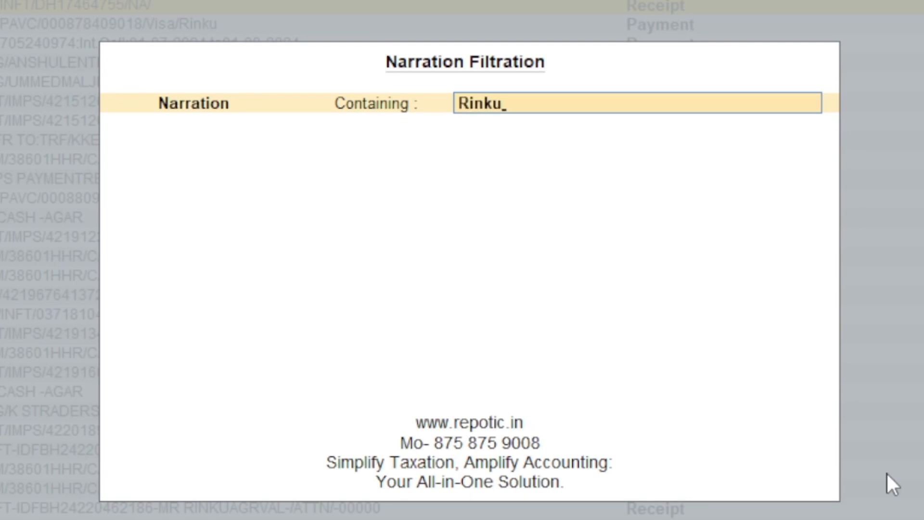
key(Return)
key(Return)
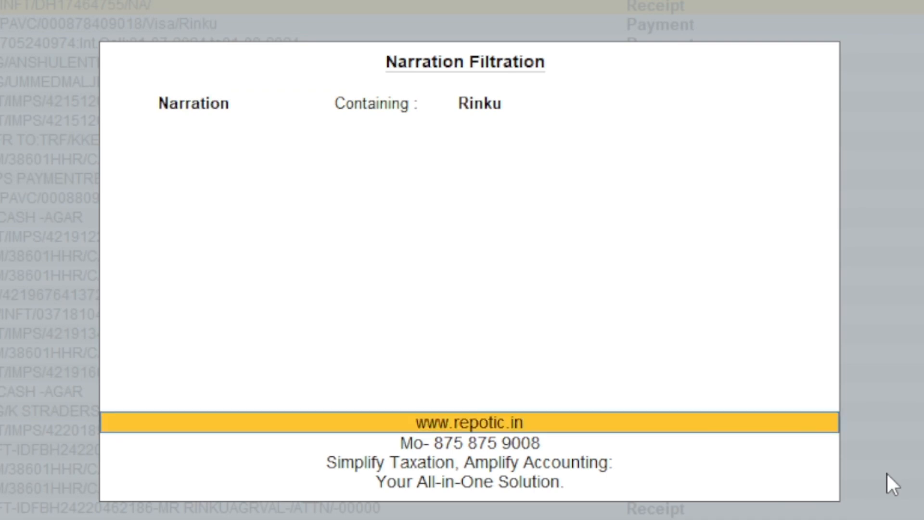
key(Return)
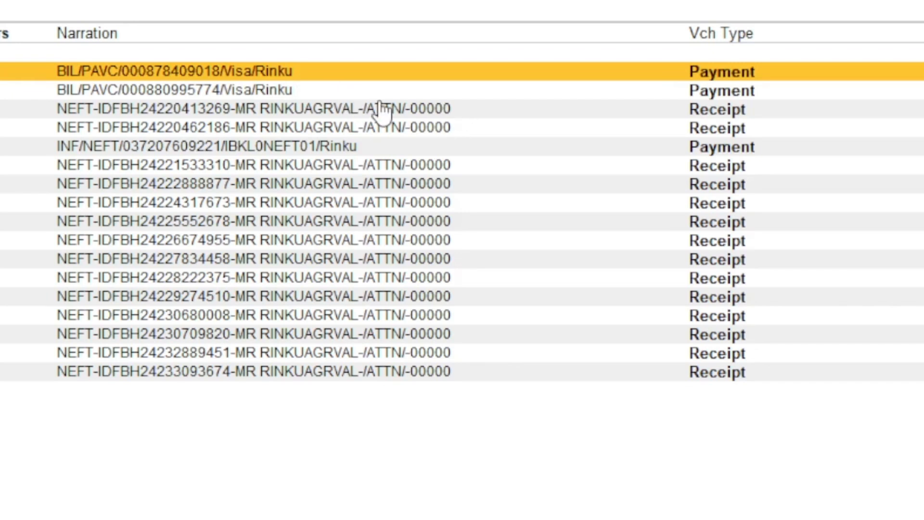
Select the three filtered payment vouchers, numbers 60, 67 and 77
key(space)
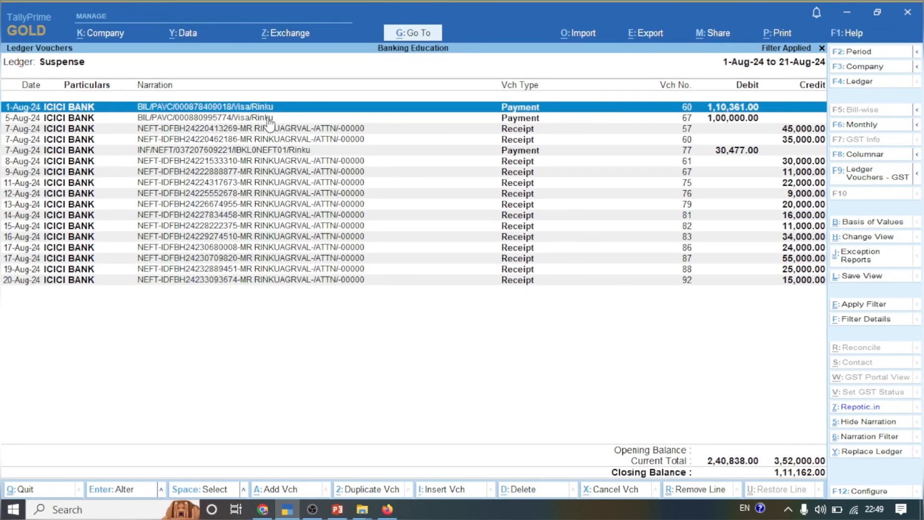
click(272, 115)
key(space)
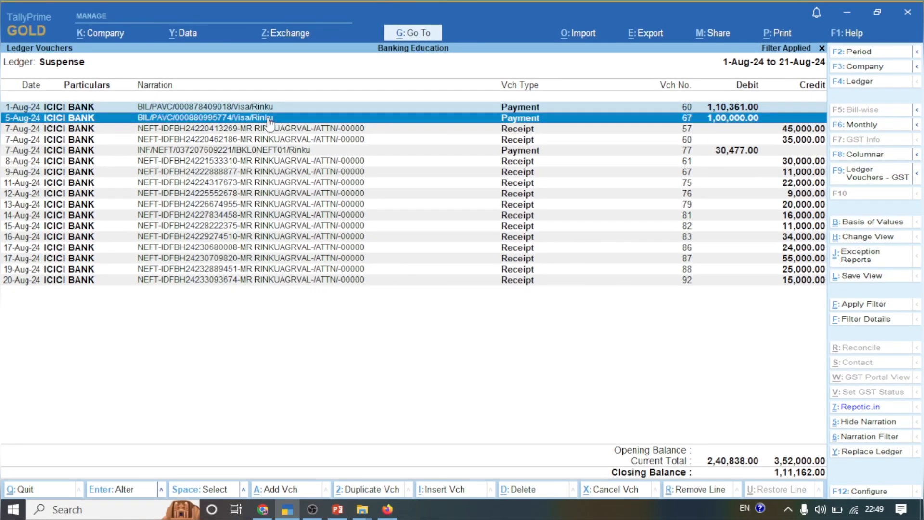
click(288, 151)
key(space)
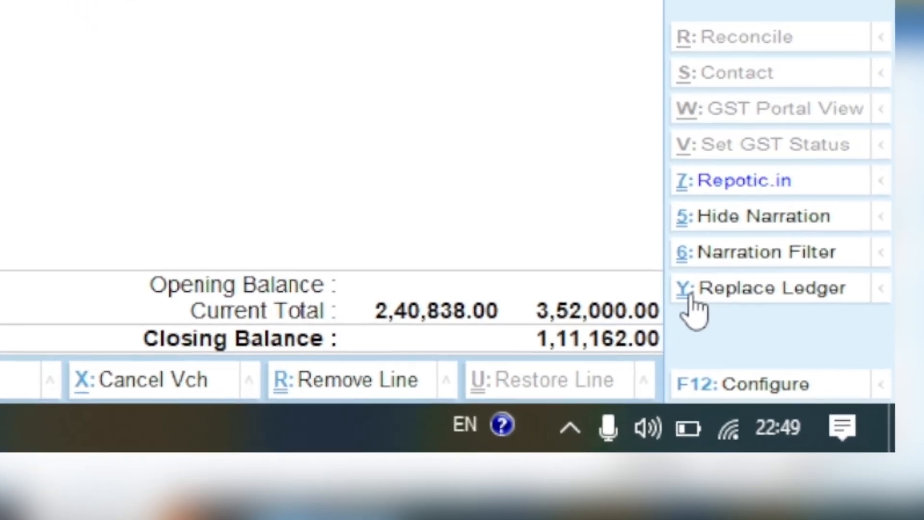
Open ledger replacement for the selected vouchers and choose Suspense as the ledger to be replaced
key(ctrl+y)
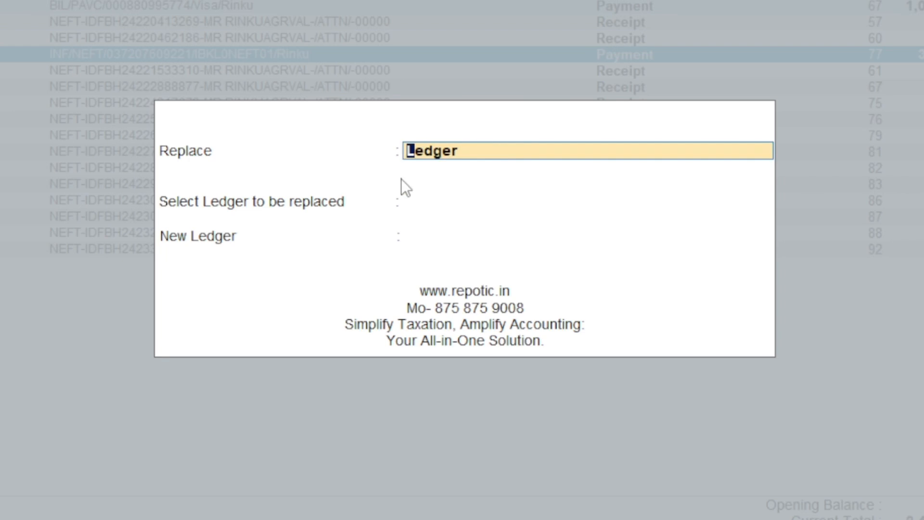
key(Return)
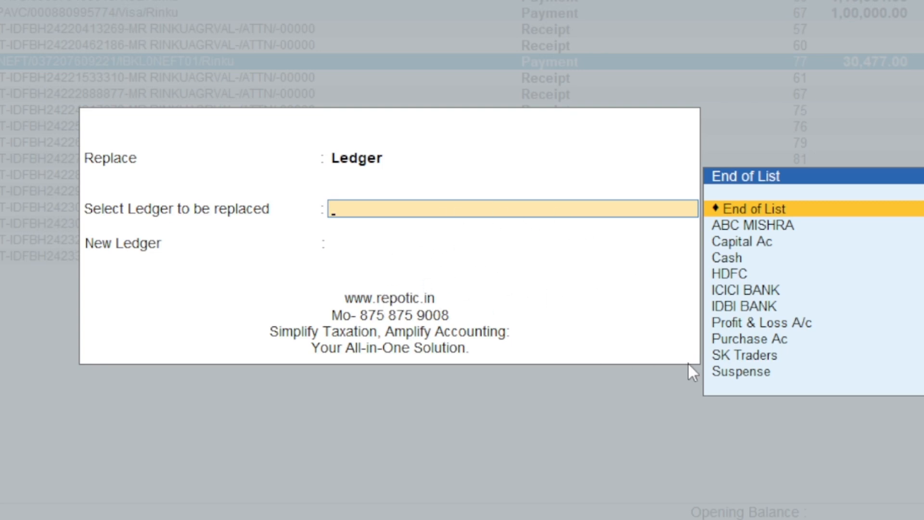
click(749, 380)
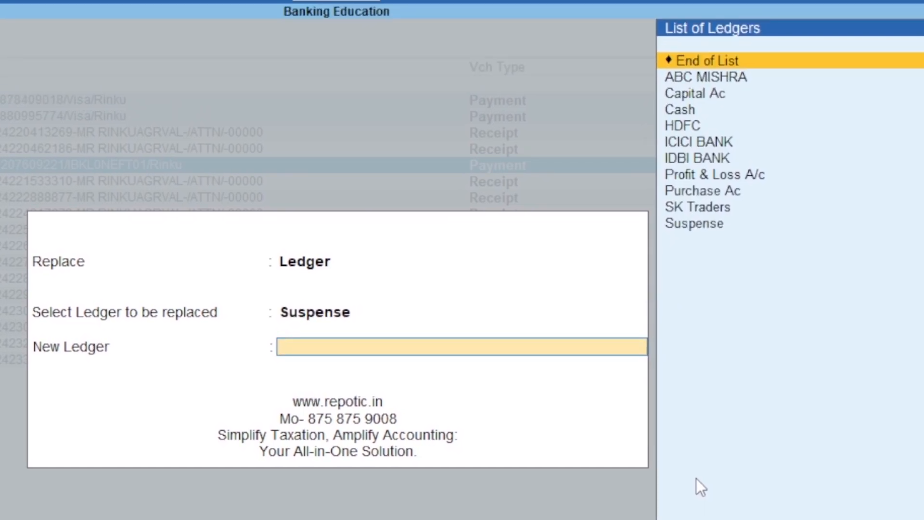
Create a new ledger for the replacement, named after the supplier, and place it under Sundry Creditors
key(alt+c)
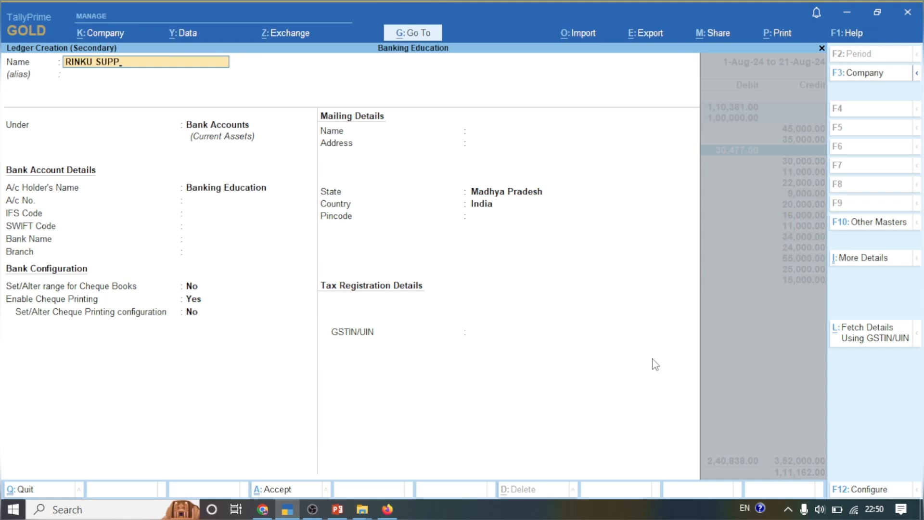
key(Return)
key(Return)
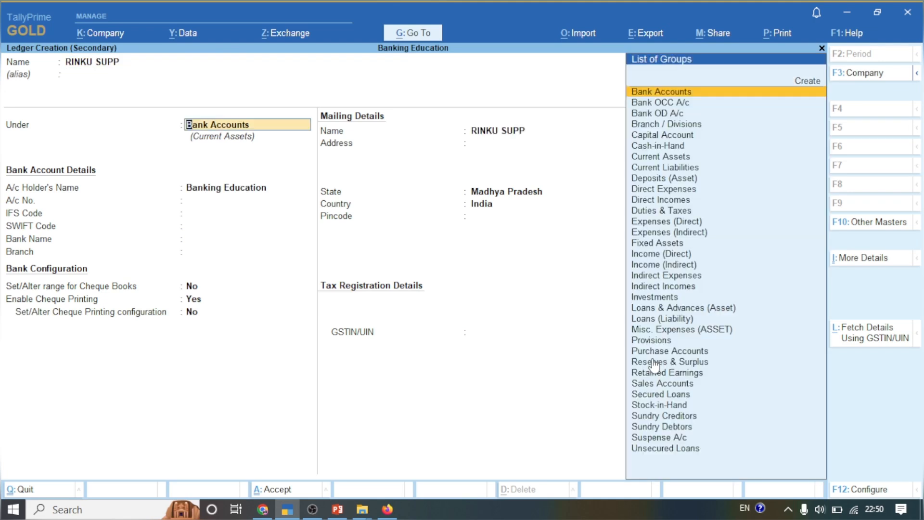
text(CR)
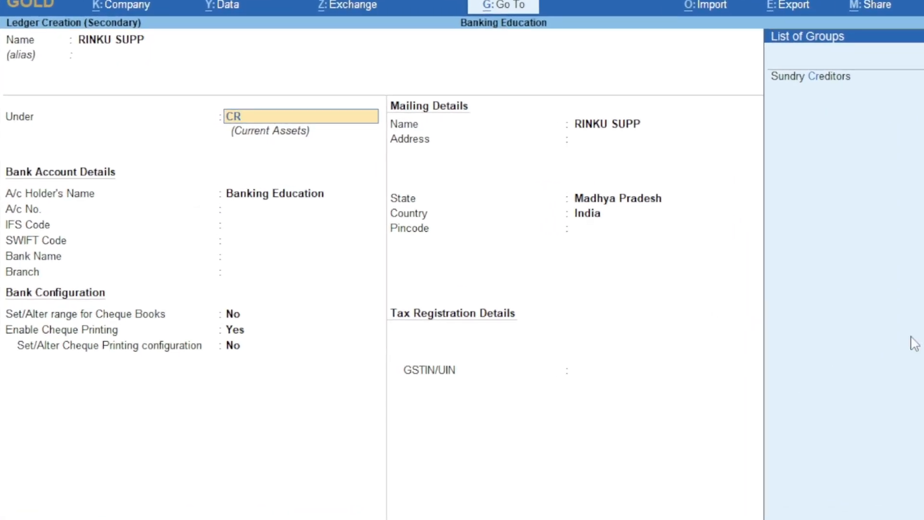
click(820, 82)
click(820, 82)
key(Return)
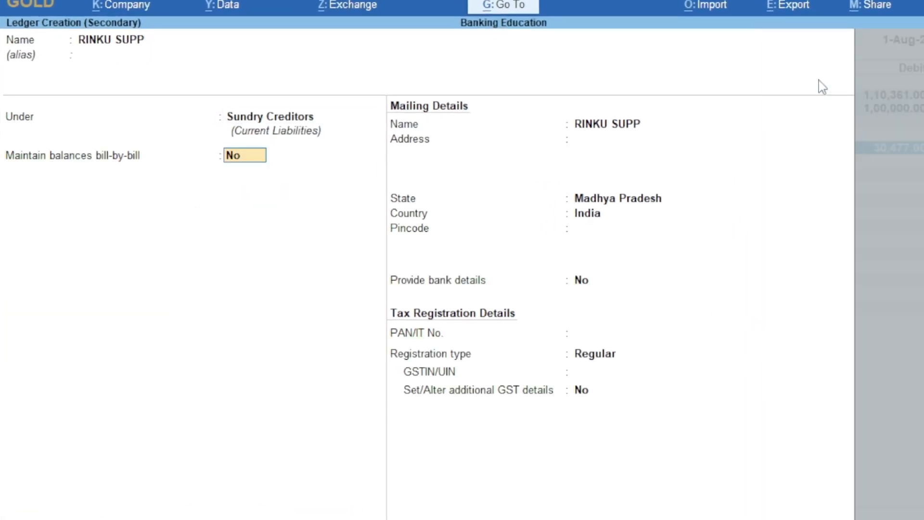
Save the new supplier ledger without bill-by-bill balances, keeping Madhya Pradesh, India and Regular registration, with the GSTIN left blank
key(Return)
key(Return)
key(Return)
key(Return)
key(Return)
key(Return)
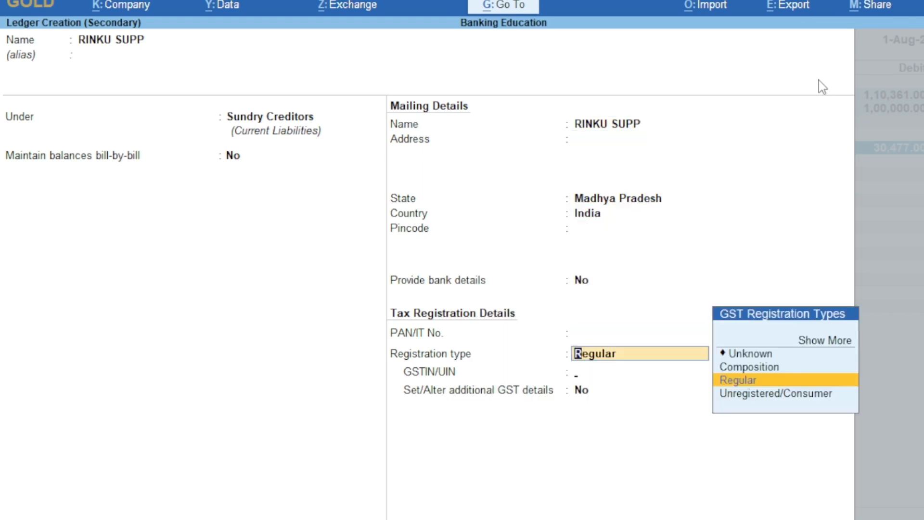
key(Return)
key(Return)
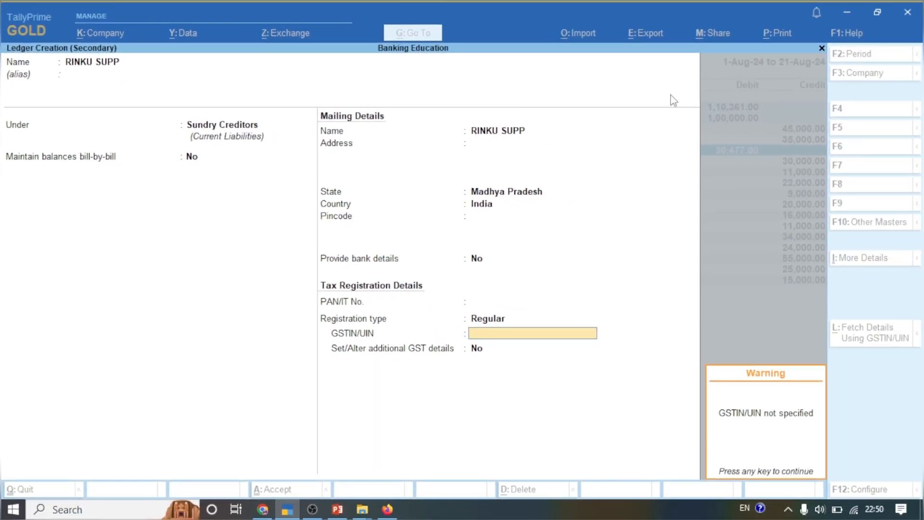
key(Return)
key(Return)
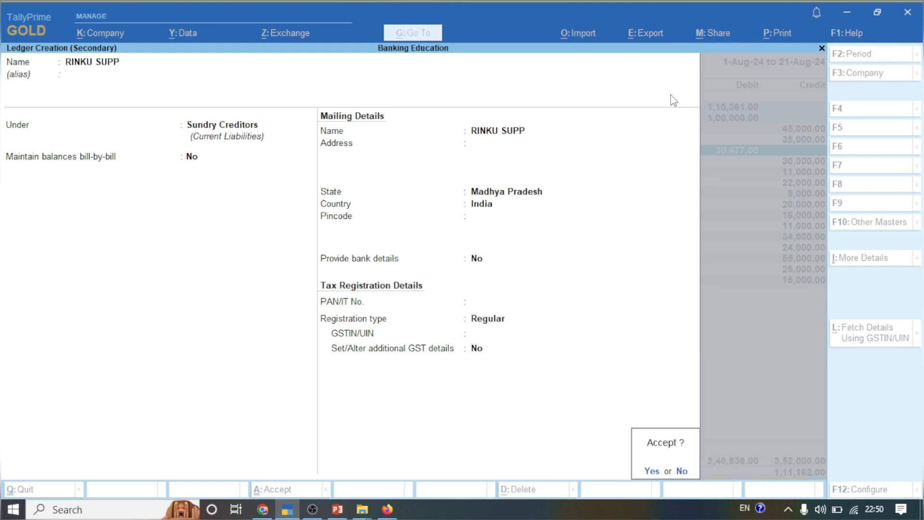
key(Return)
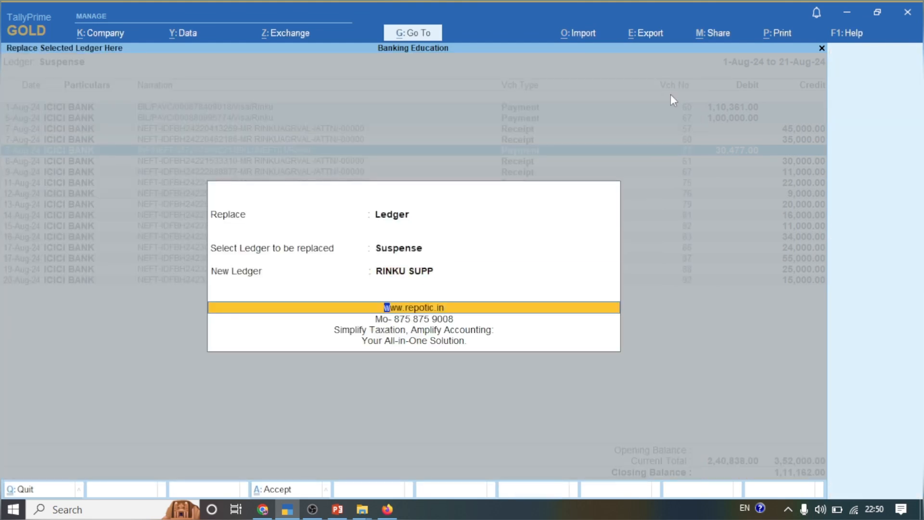
Accept the replacement of Suspense with the new supplier ledger and alter the selected payment vouchers
key(Return)
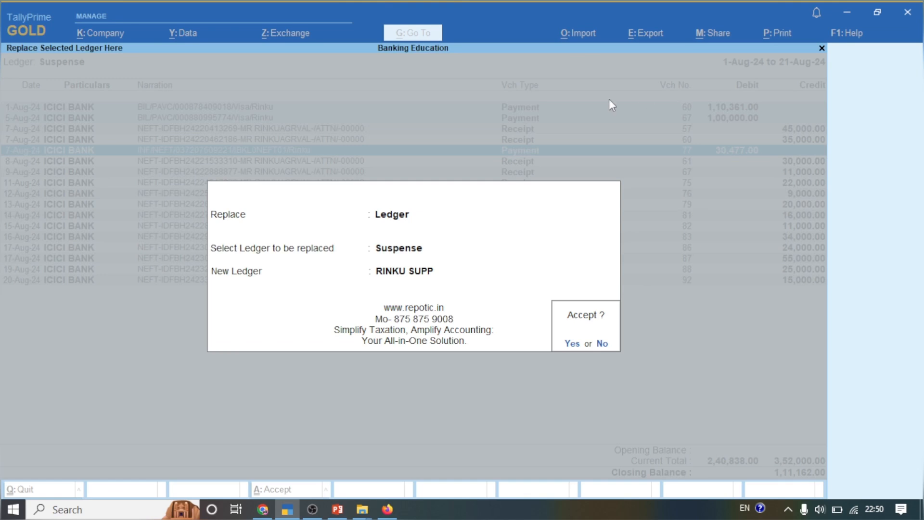
key(Return)
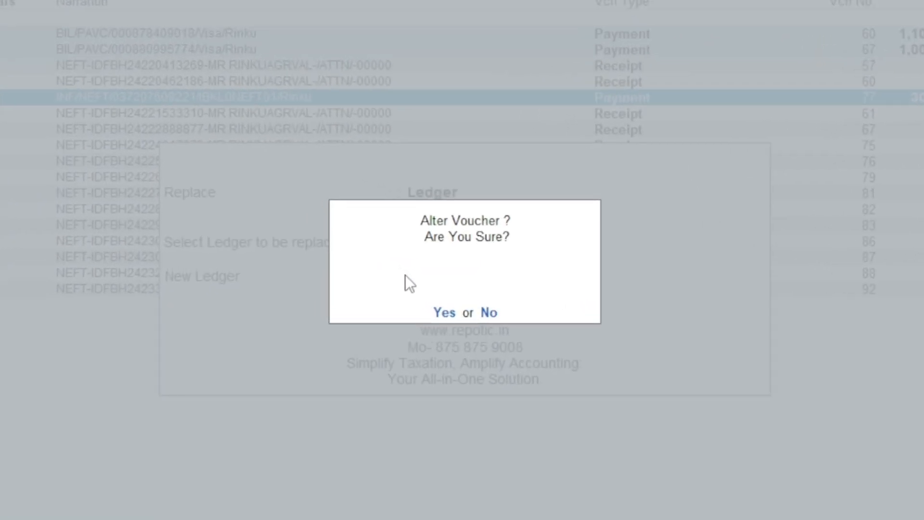
key(Return)
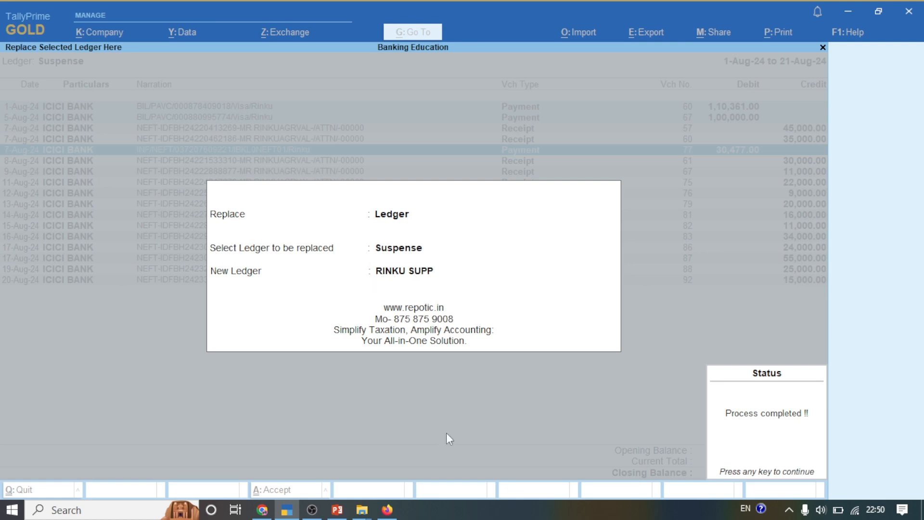
key(Return)
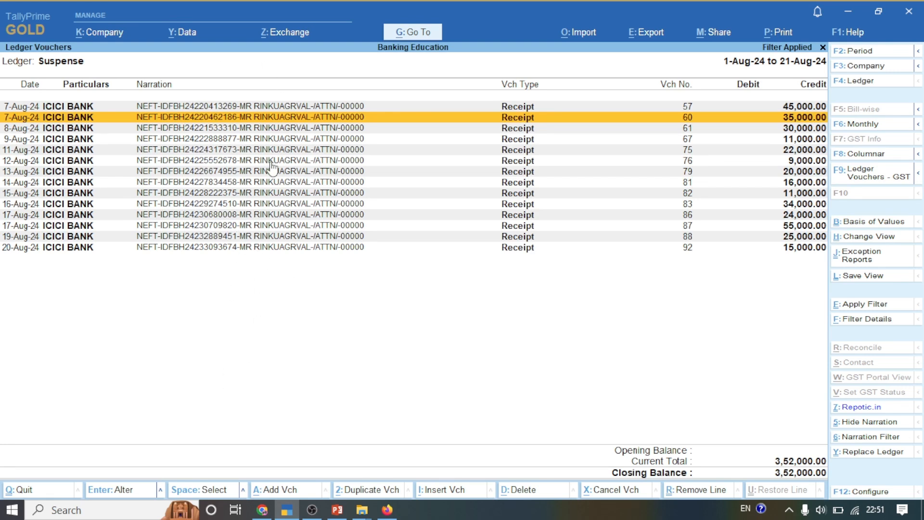
Select all remaining filtered receipt vouchers and set Suspense as the ledger to be replaced in them
key(ctrl+space)
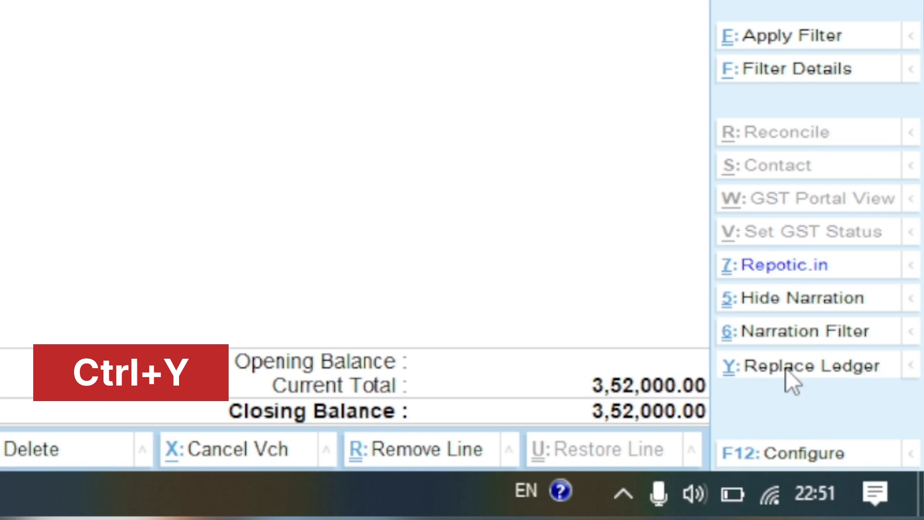
click(789, 380)
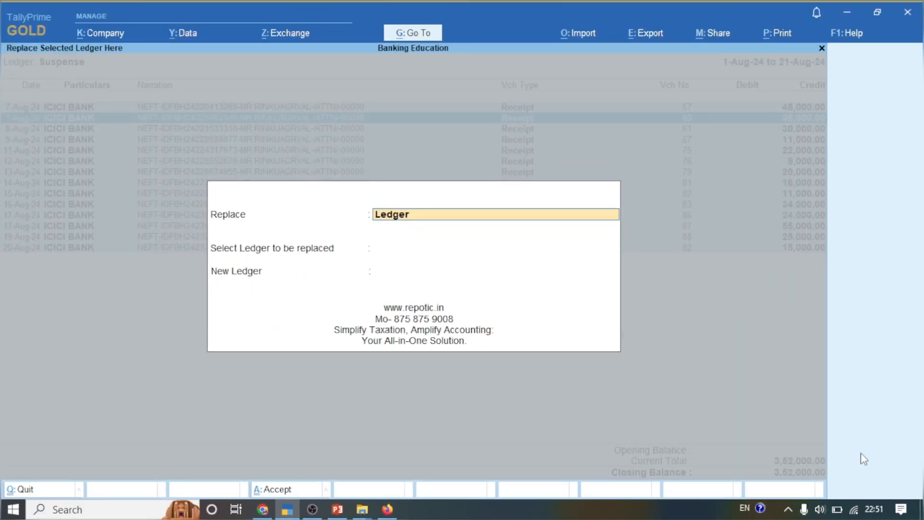
key(Return)
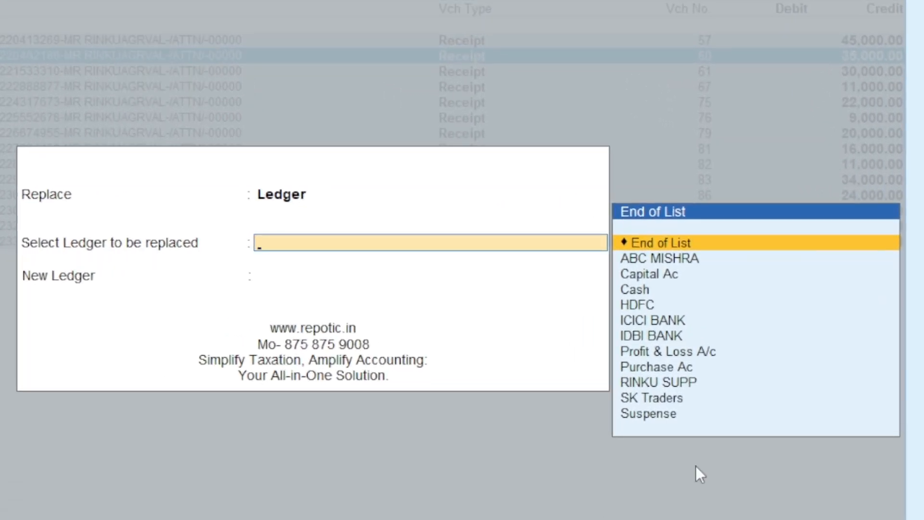
click(632, 415)
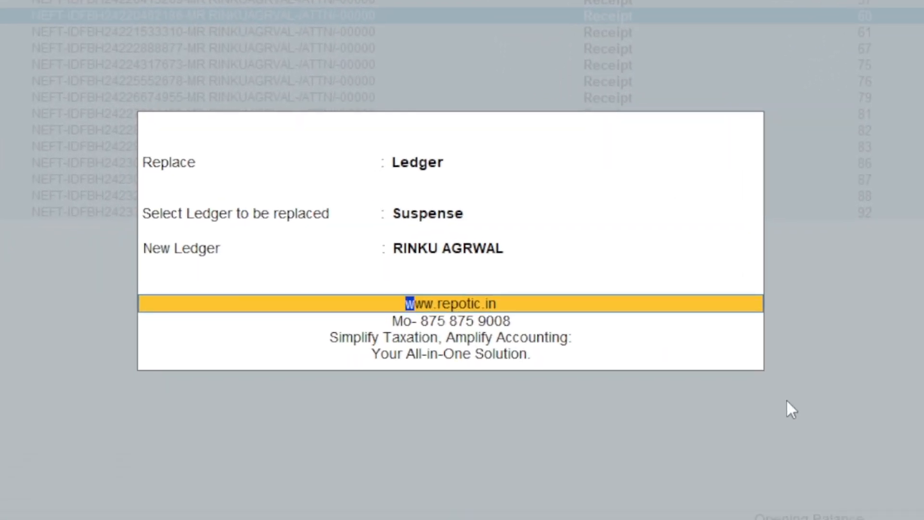
Replace Suspense in the selected receipts with a new ledger named after the payer in their narrations
key(Return)
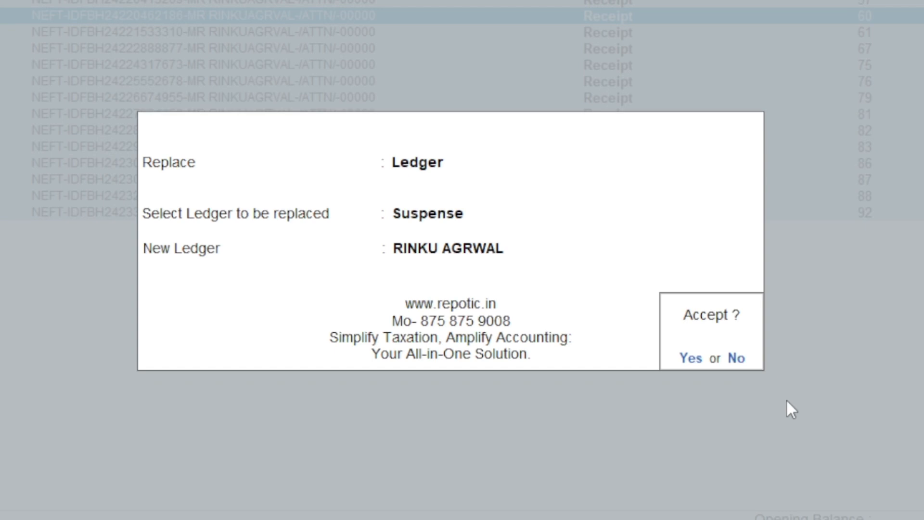
key(Return)
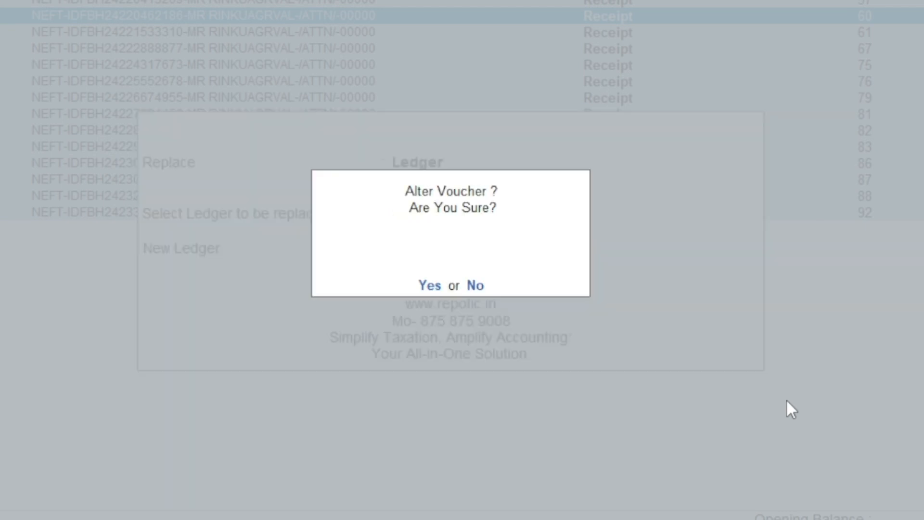
key(Return)
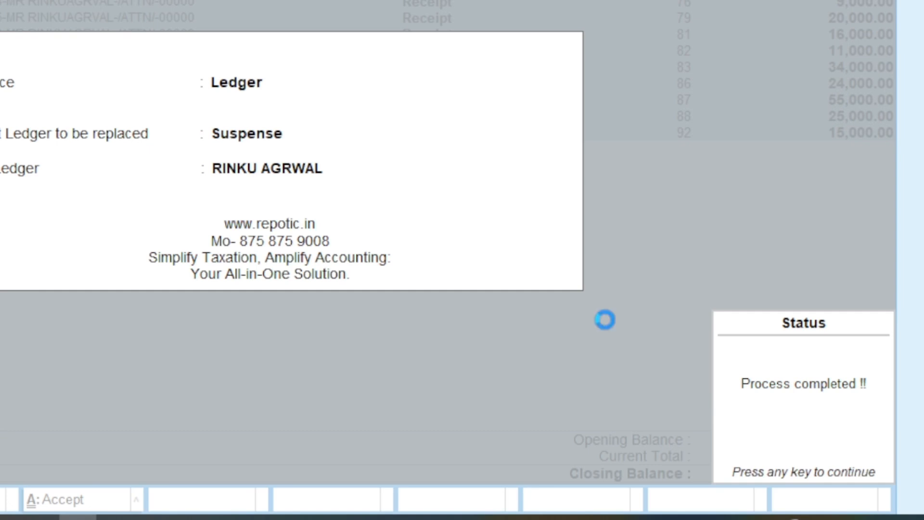
key(Return)
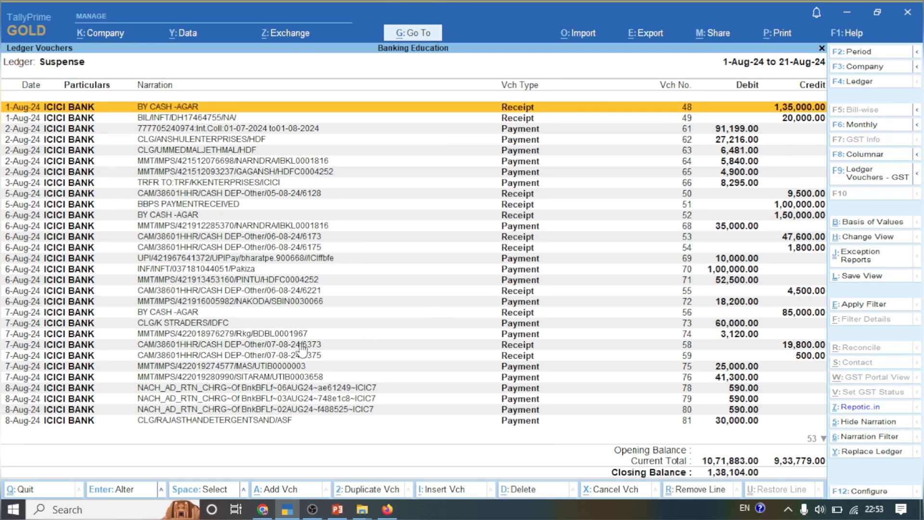
Leave the Suspense ledger and open the new supplier ledger to check its payment vouchers
key(Escape)
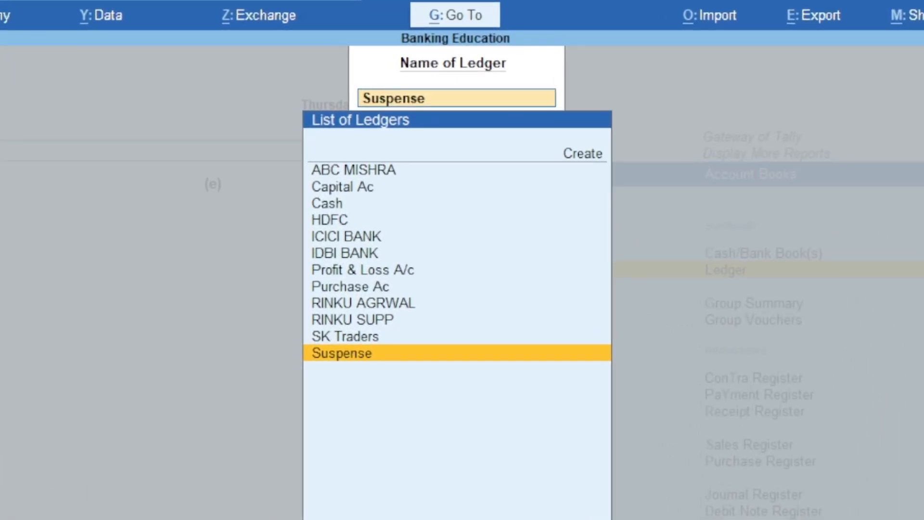
key(Up)
key(Up)
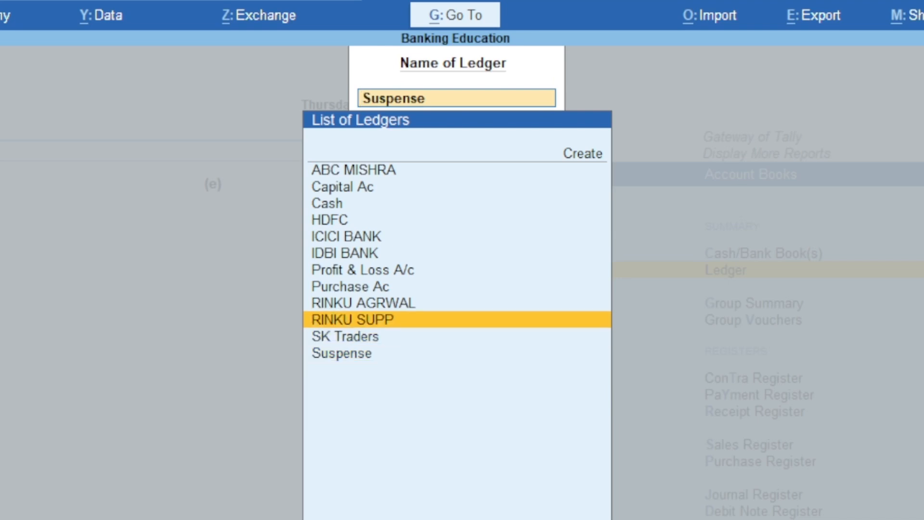
key(Return)
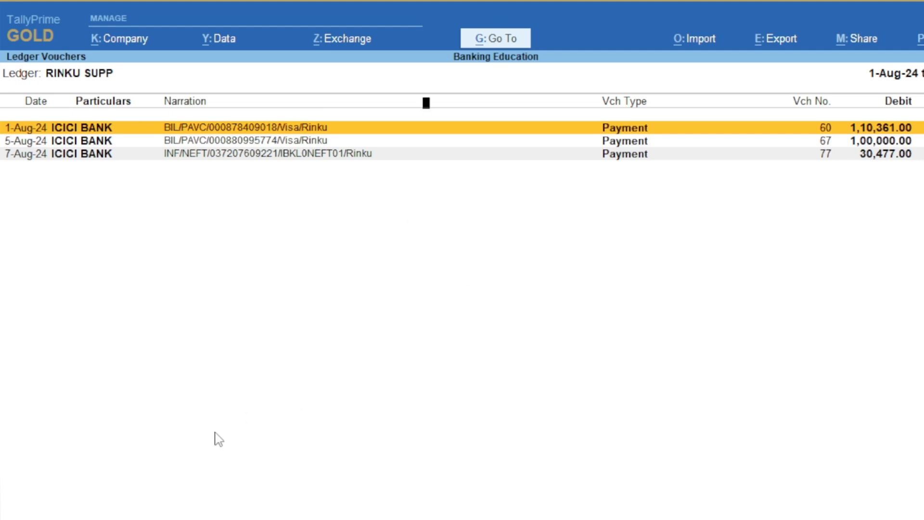
Check the receipt vouchers in the payer's ledger and return to Account Books
key(Escape)
key(Up)
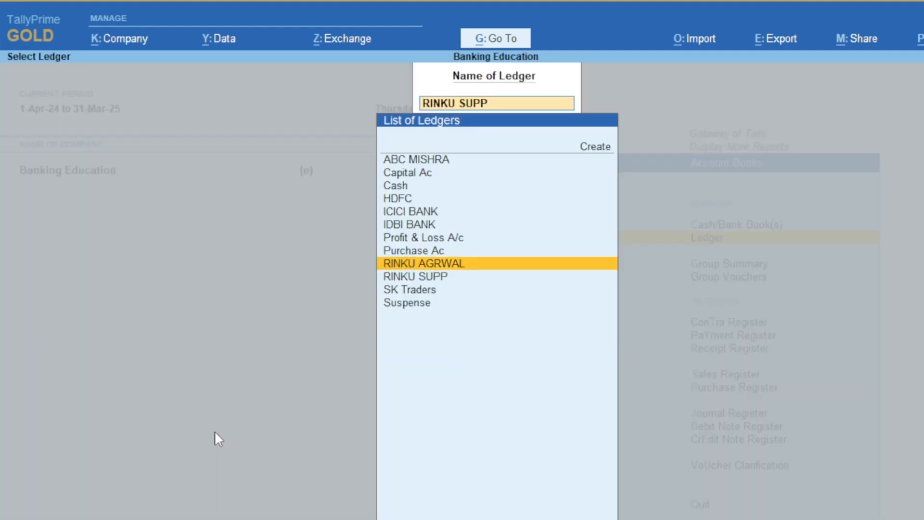
key(Return)
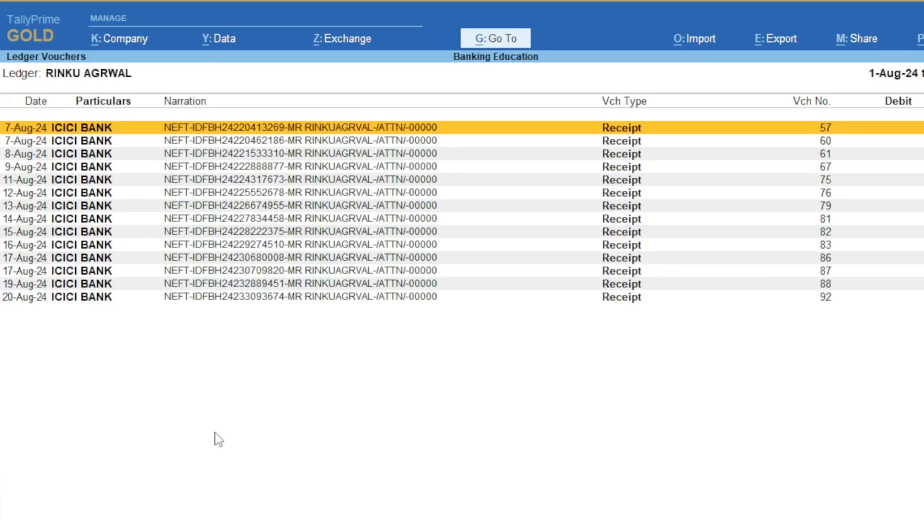
key(Escape)
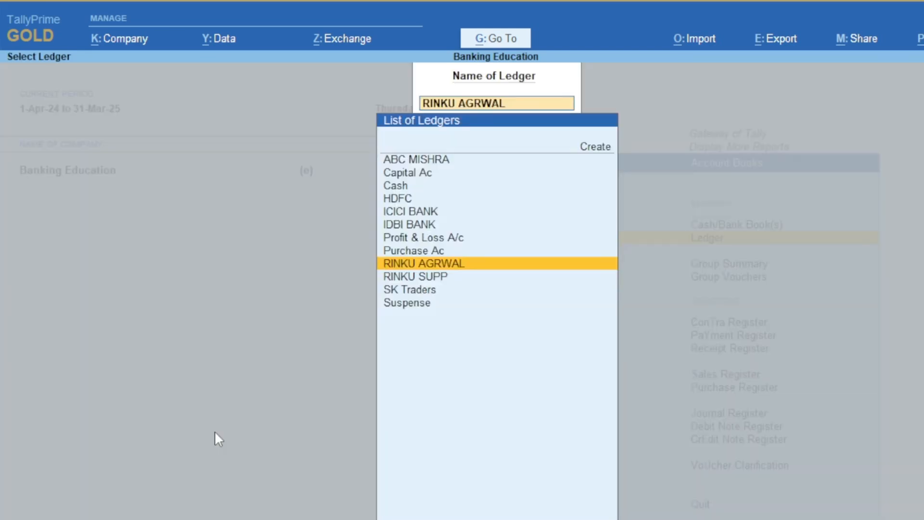
key(BackSpace)
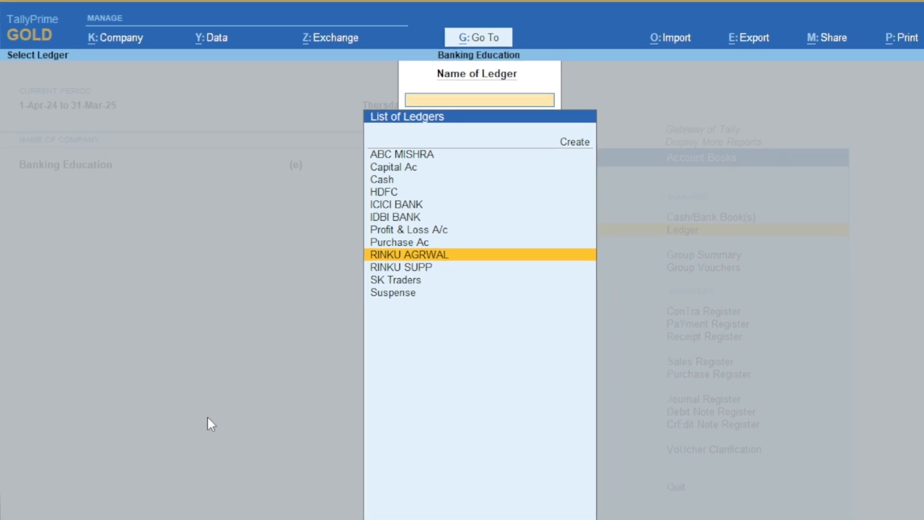
key(Escape)
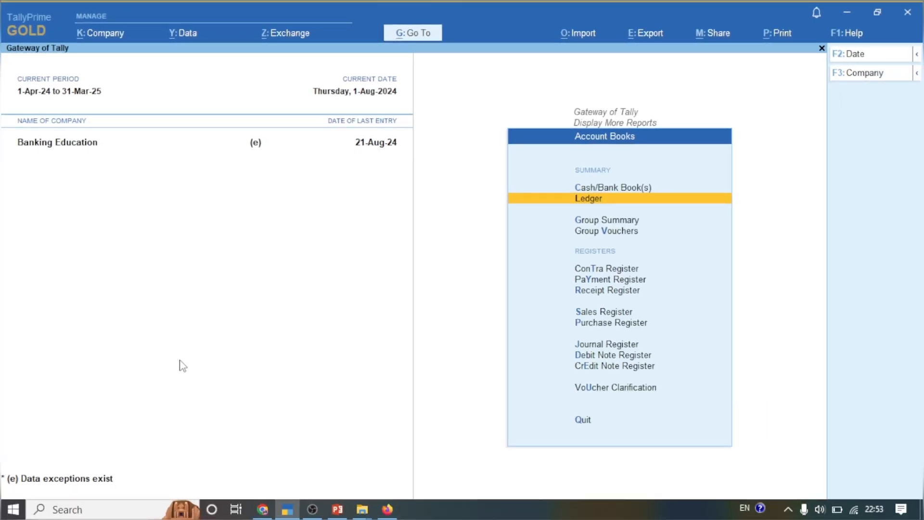